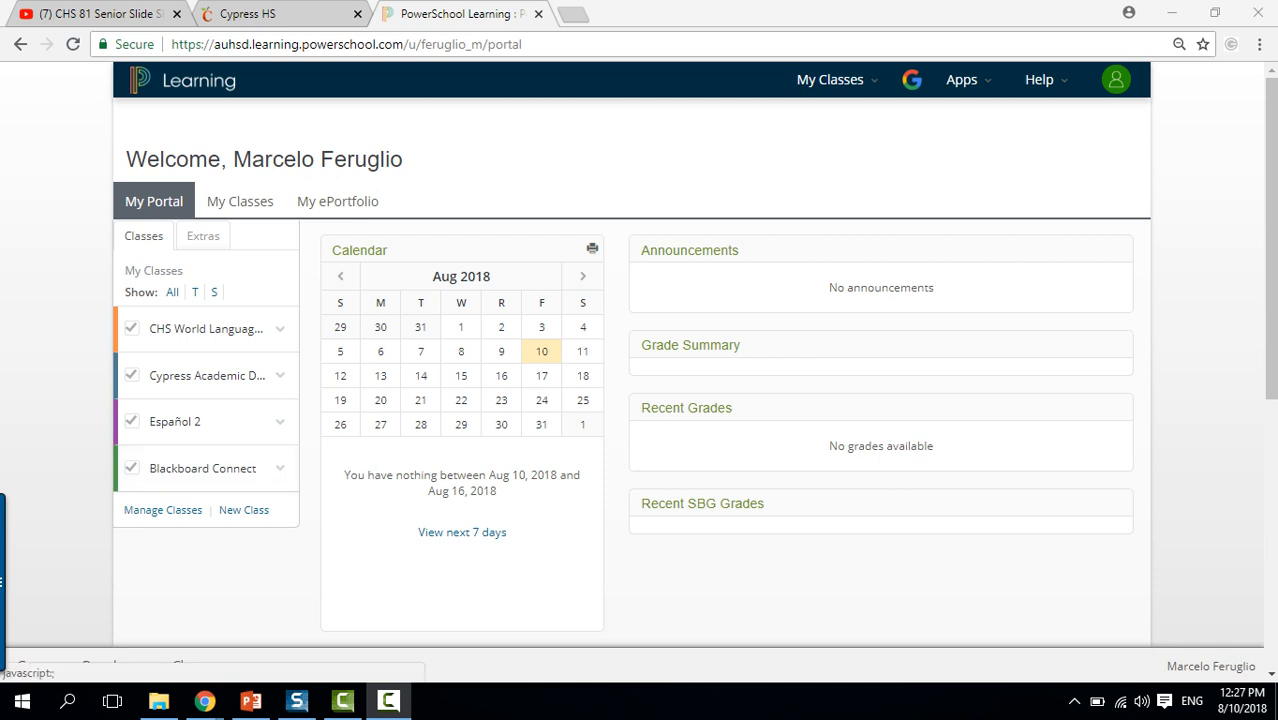
Start a new class and set its Class Name to 'Trial 1'.
click(244, 510)
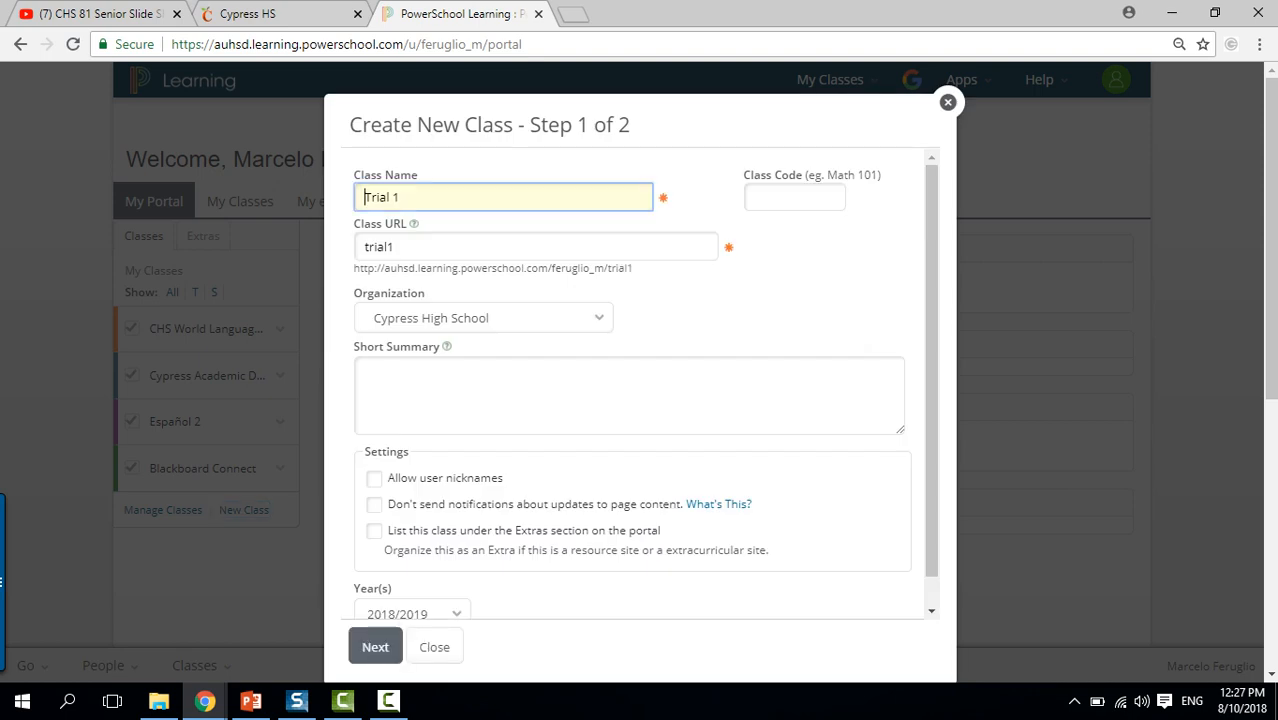
click(399, 197)
key(BackSpace)
key(BackSpace)
key(BackSpace)
key(BackSpace)
key(BackSpace)
key(BackSpace)
key(BackSpace)
text(English 1)
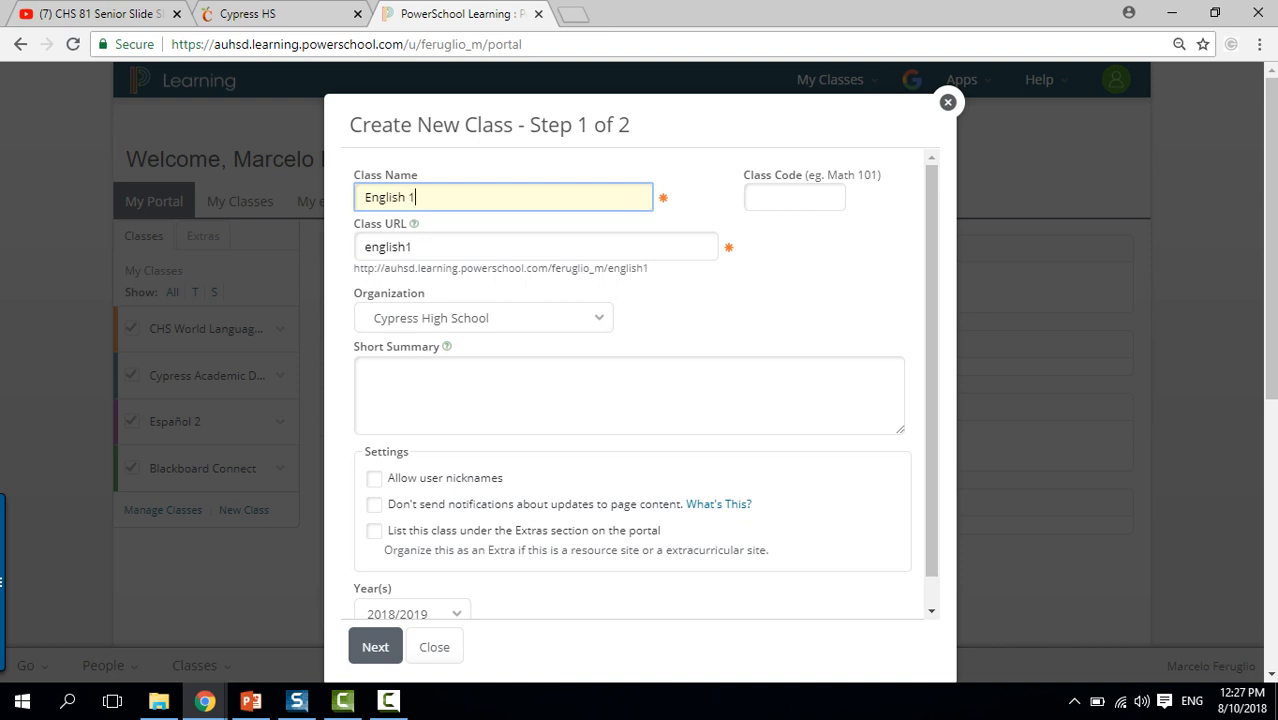
key(BackSpace)
key(BackSpace)
key(BackSpace)
key(BackSpace)
key(BackSpace)
key(BackSpace)
key(BackSpace)
key(BackSpace)
key(BackSpace)
text(Trial)
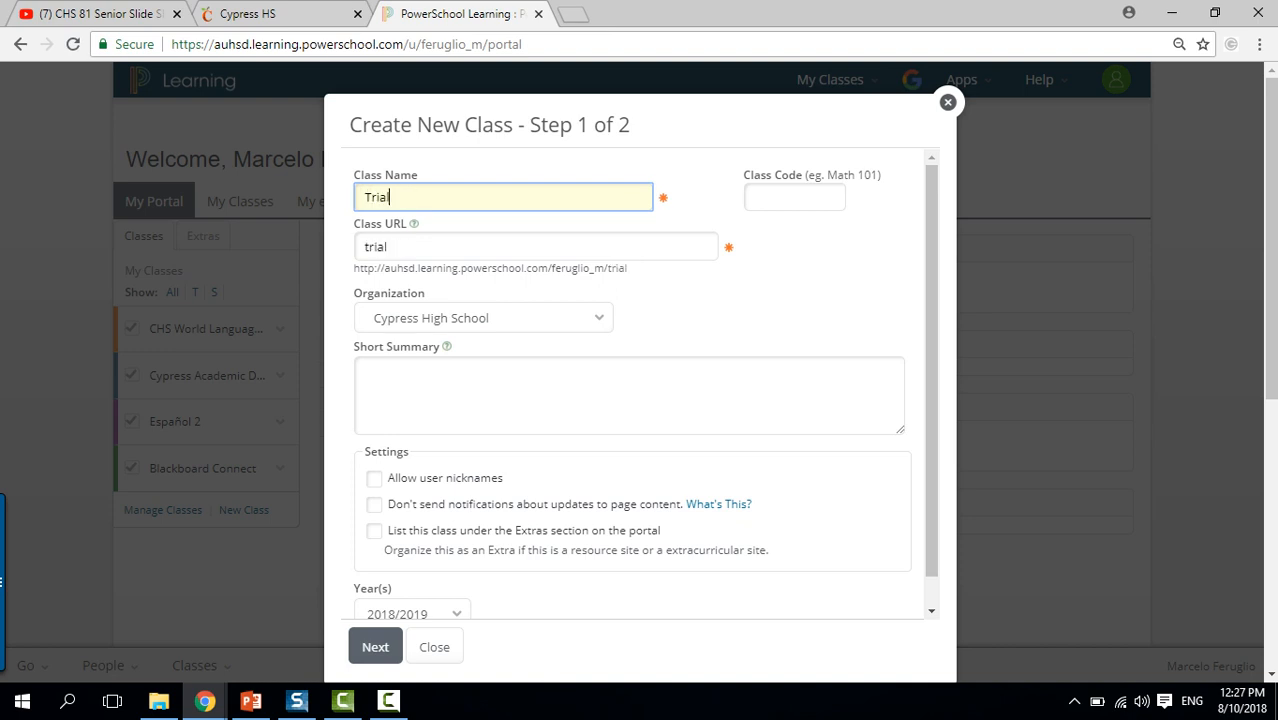
text( 1)
key(Tab)
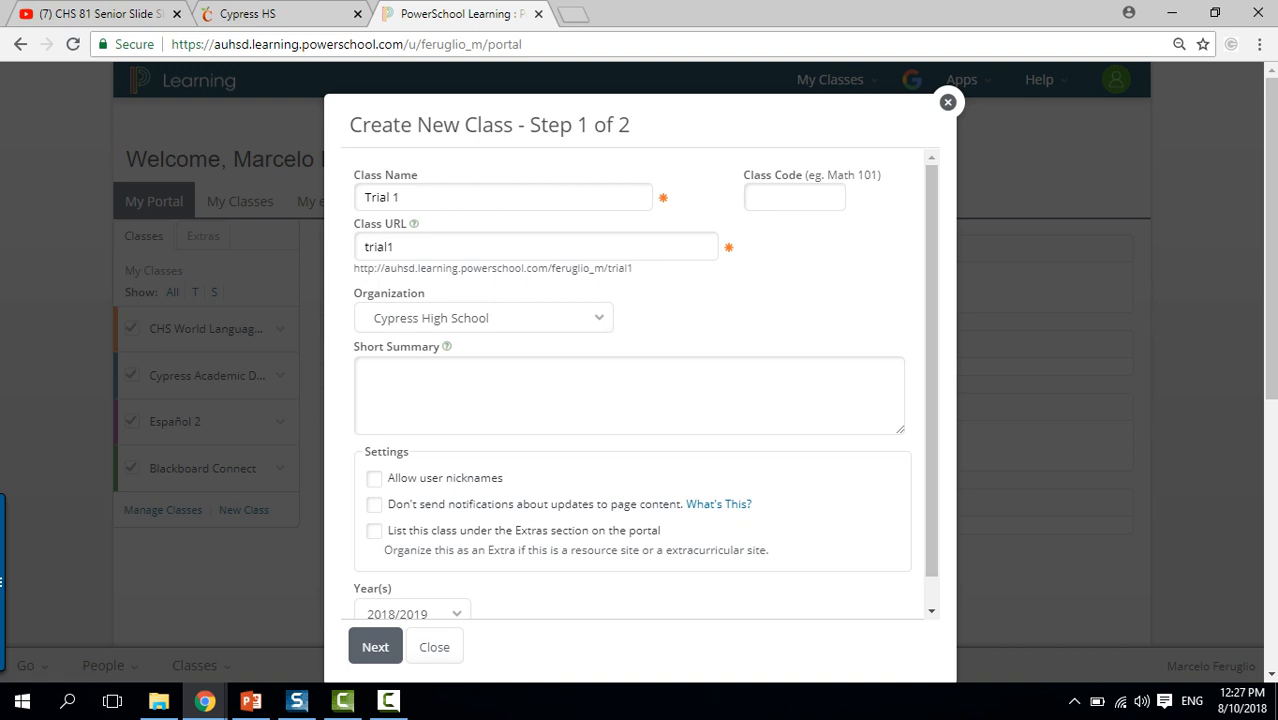
Toggle the Allow user nicknames setting, leaving the year at 2018/2019.
scroll(645, 384, down, 1)
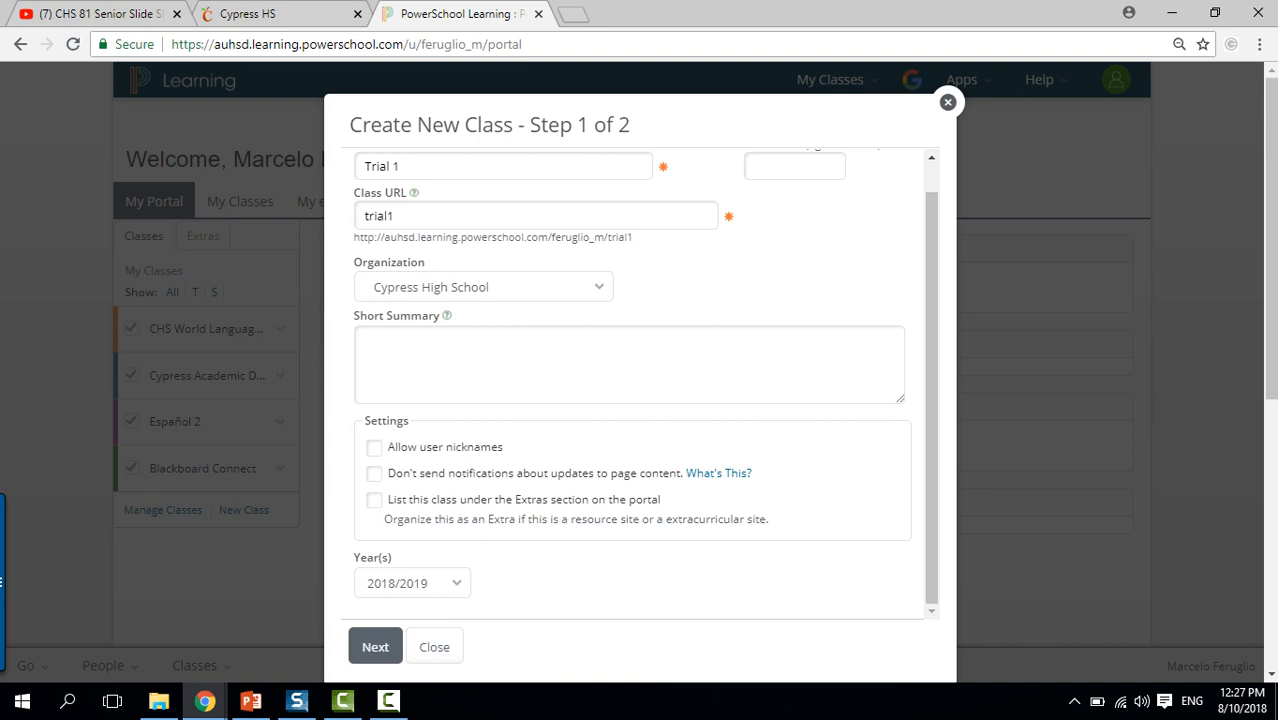
click(374, 448)
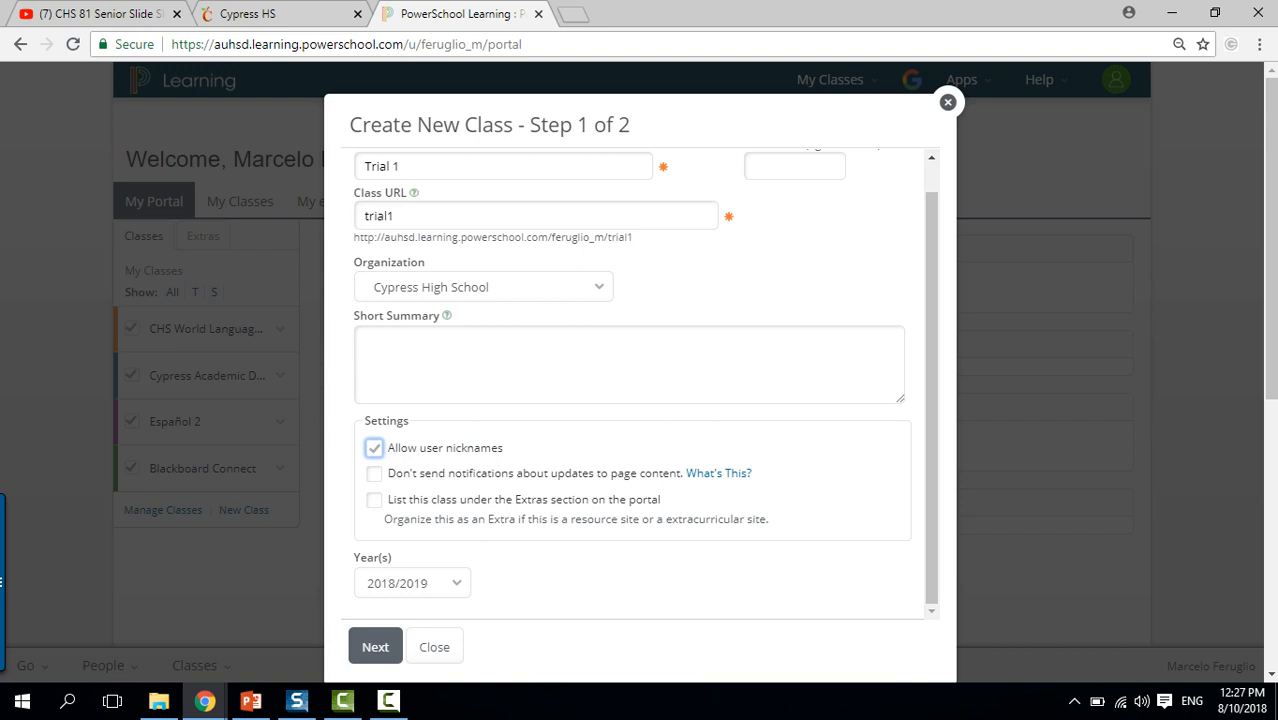
click(374, 448)
Keep No Schedule Required and finish creating the Trial 1 class.
click(375, 647)
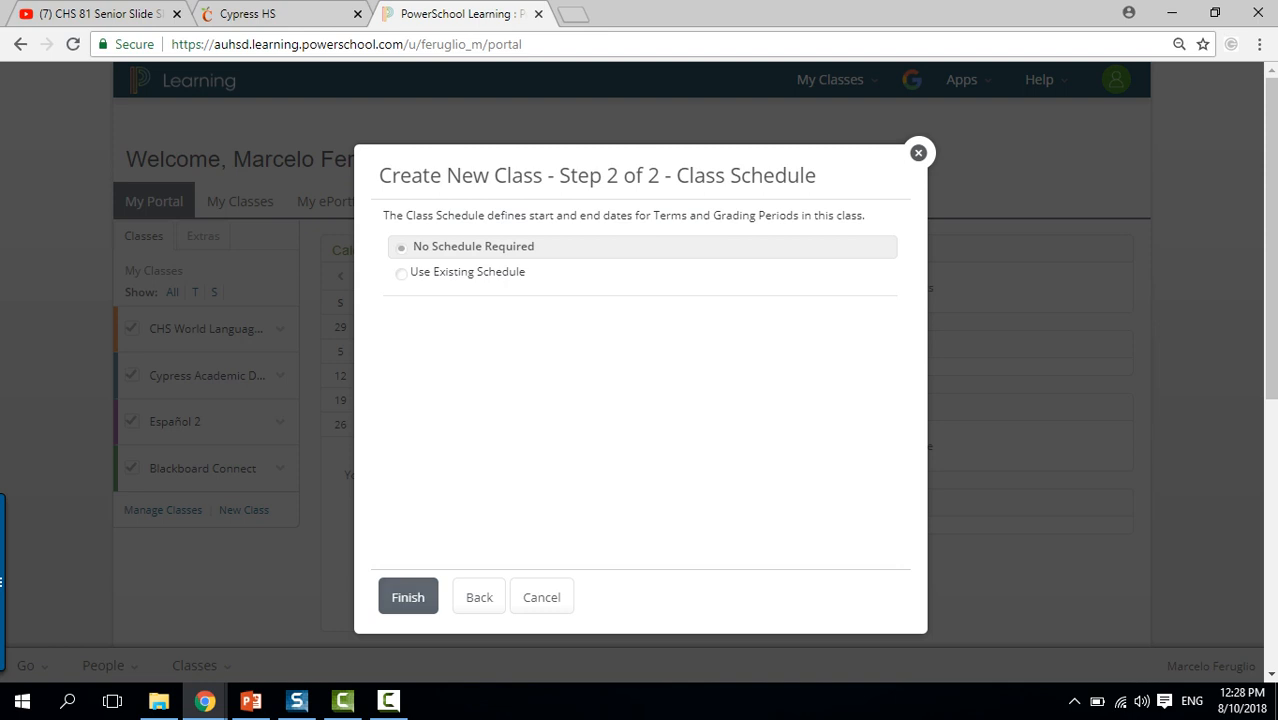
click(408, 597)
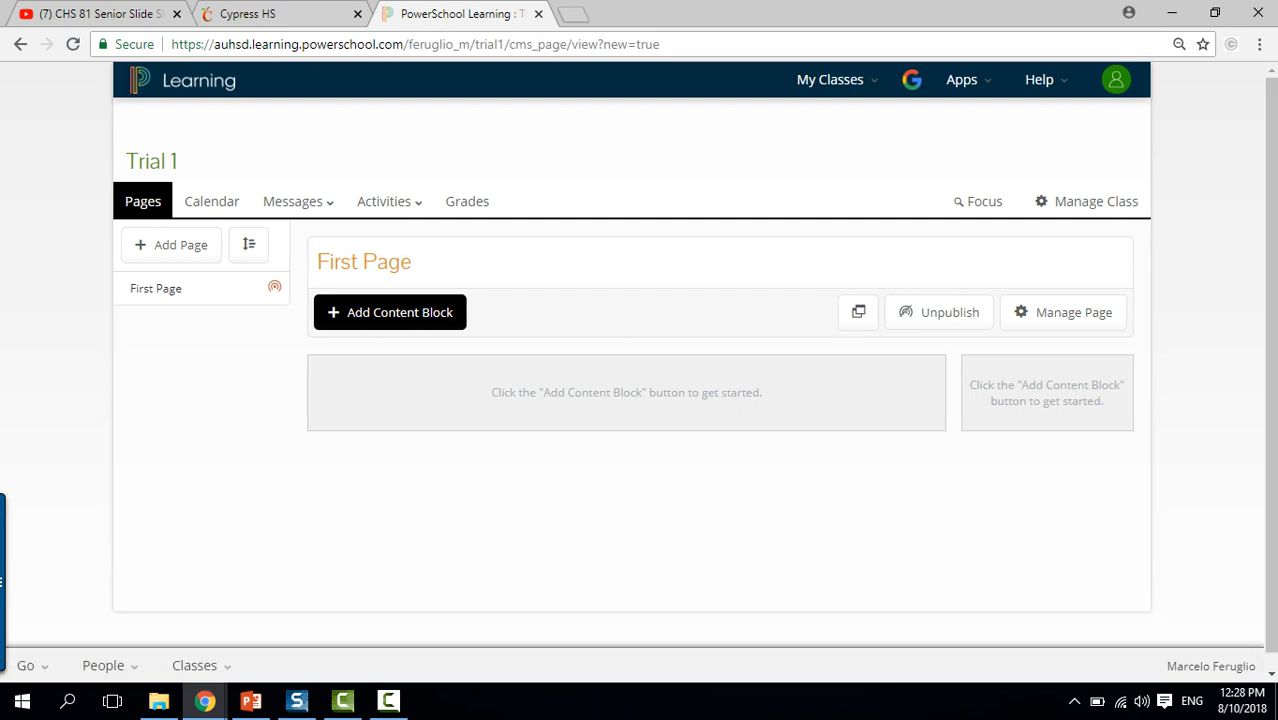
Make Trial 1 active forever, visible only to its class roster, and save.
click(830, 79)
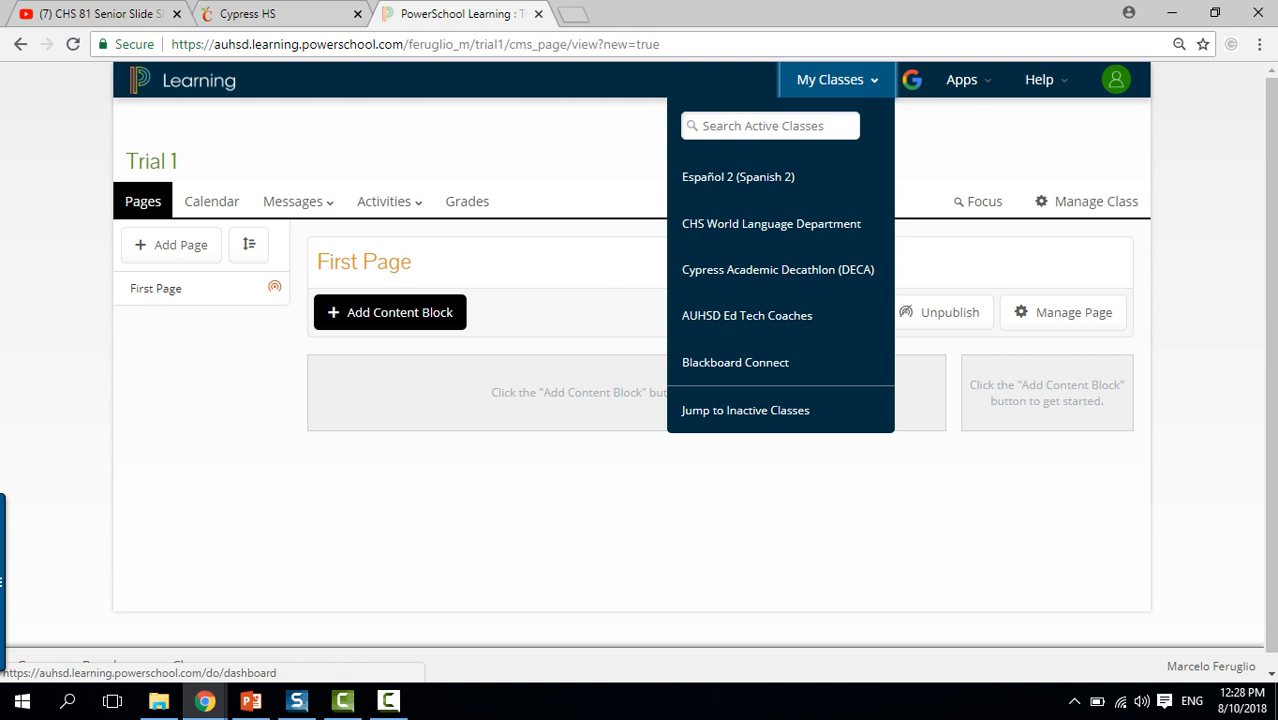
click(836, 80)
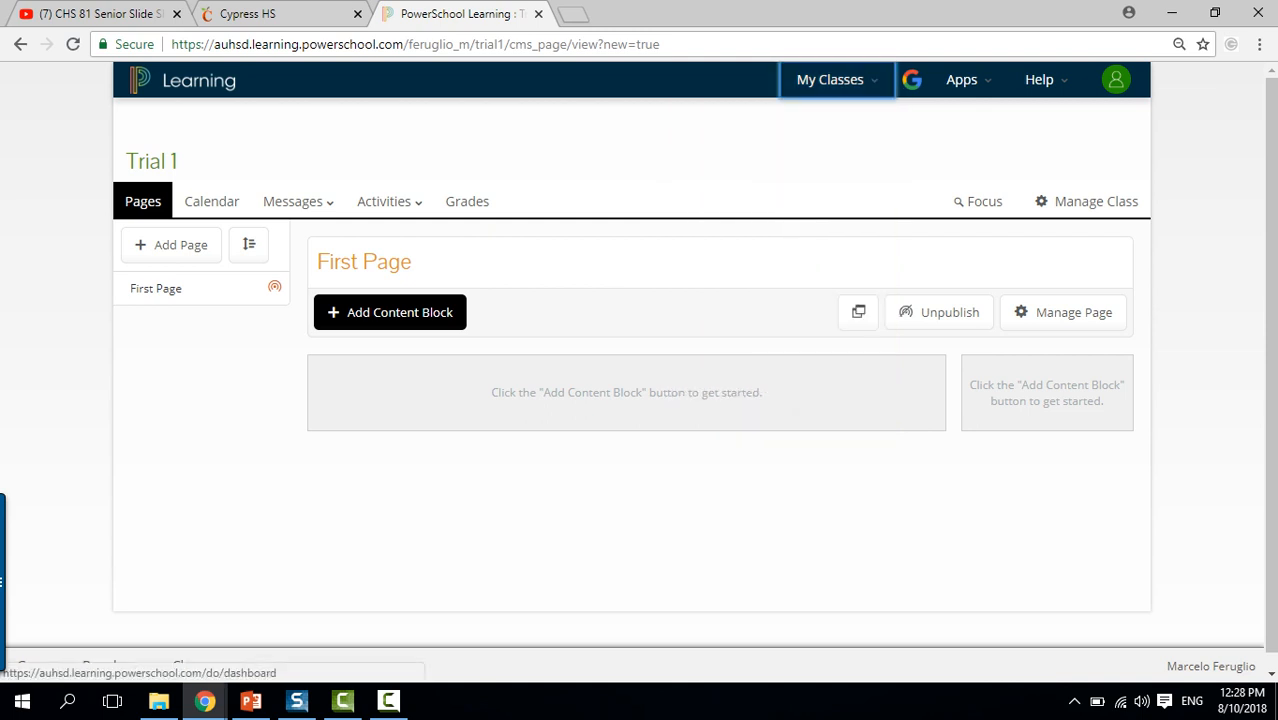
click(1096, 201)
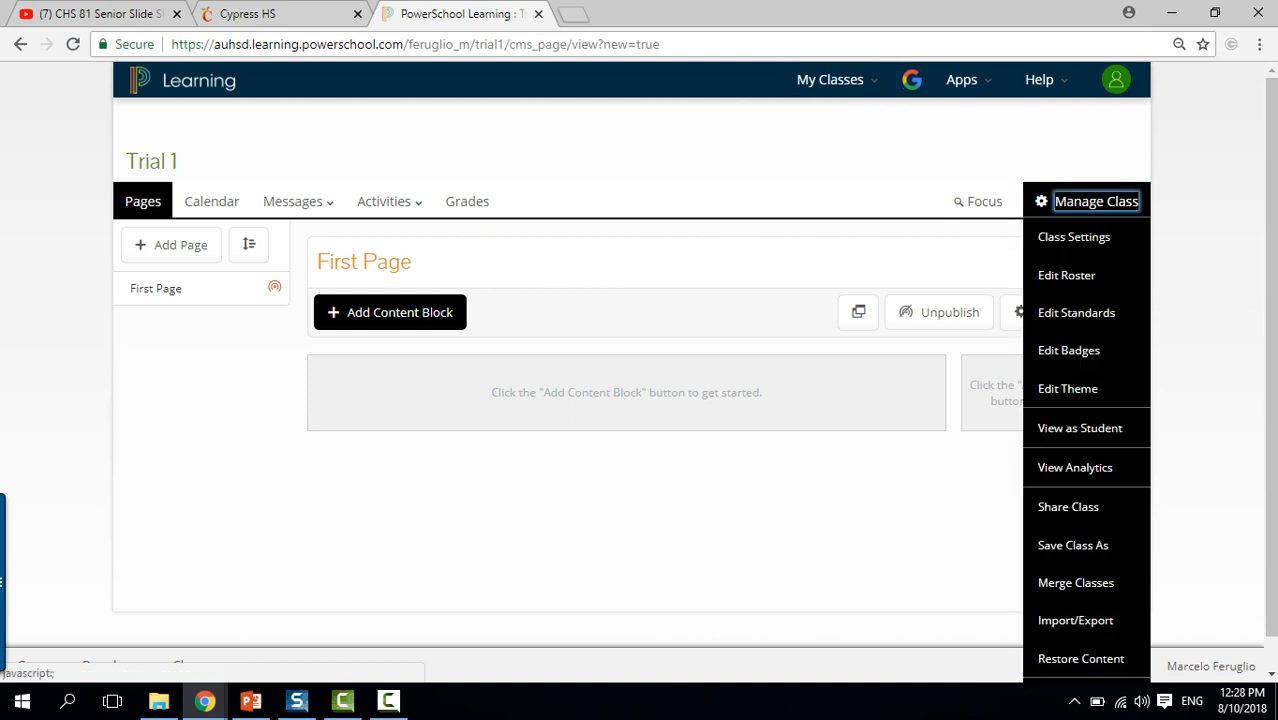
scroll(693, 373, down, 1)
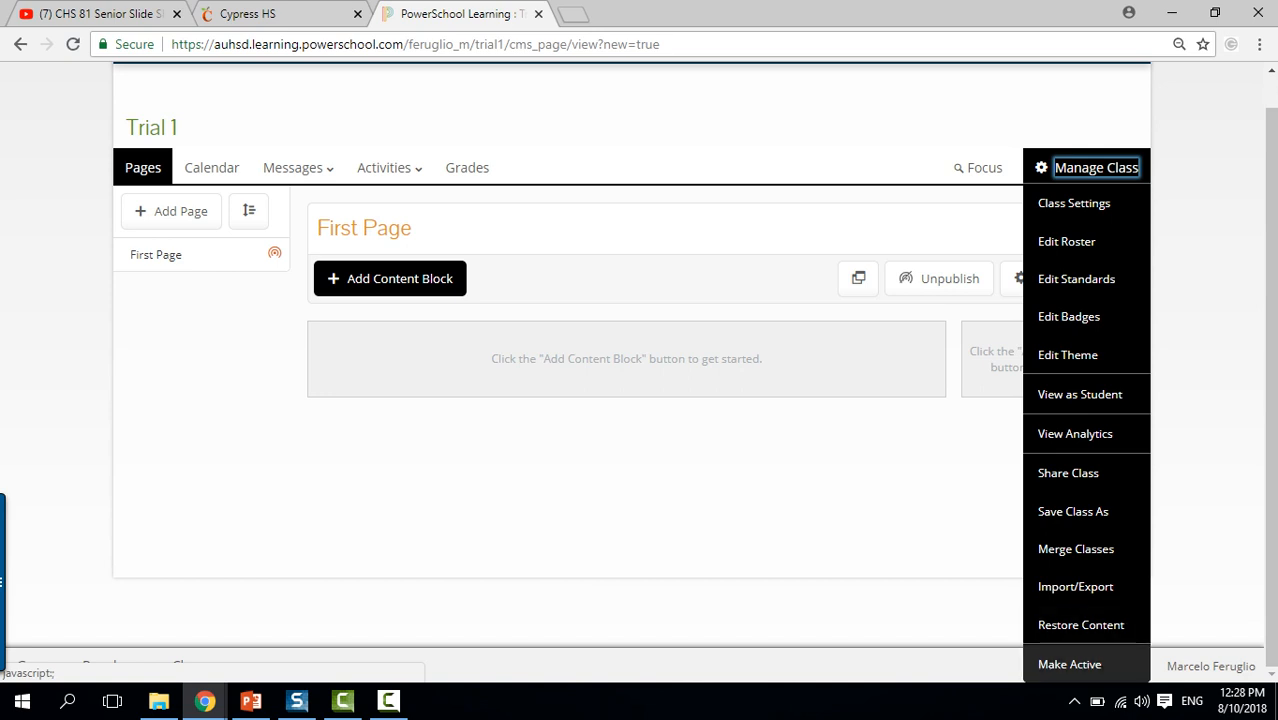
click(1069, 664)
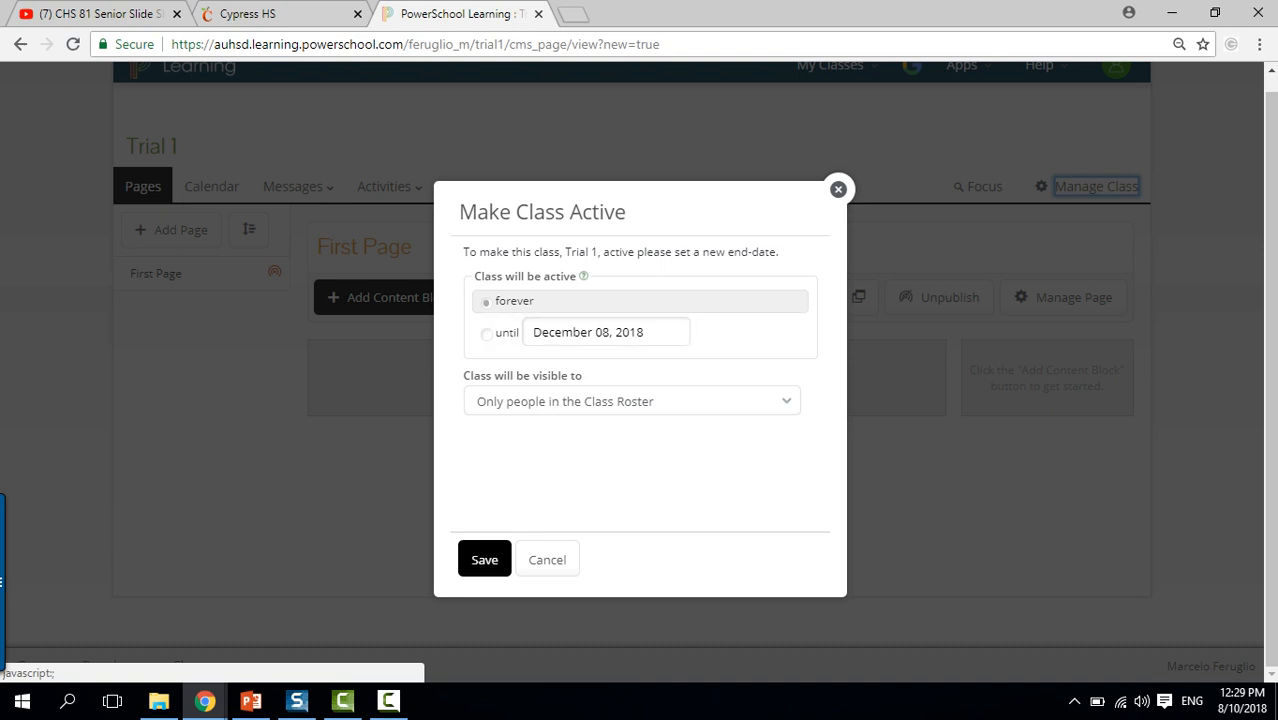
click(484, 559)
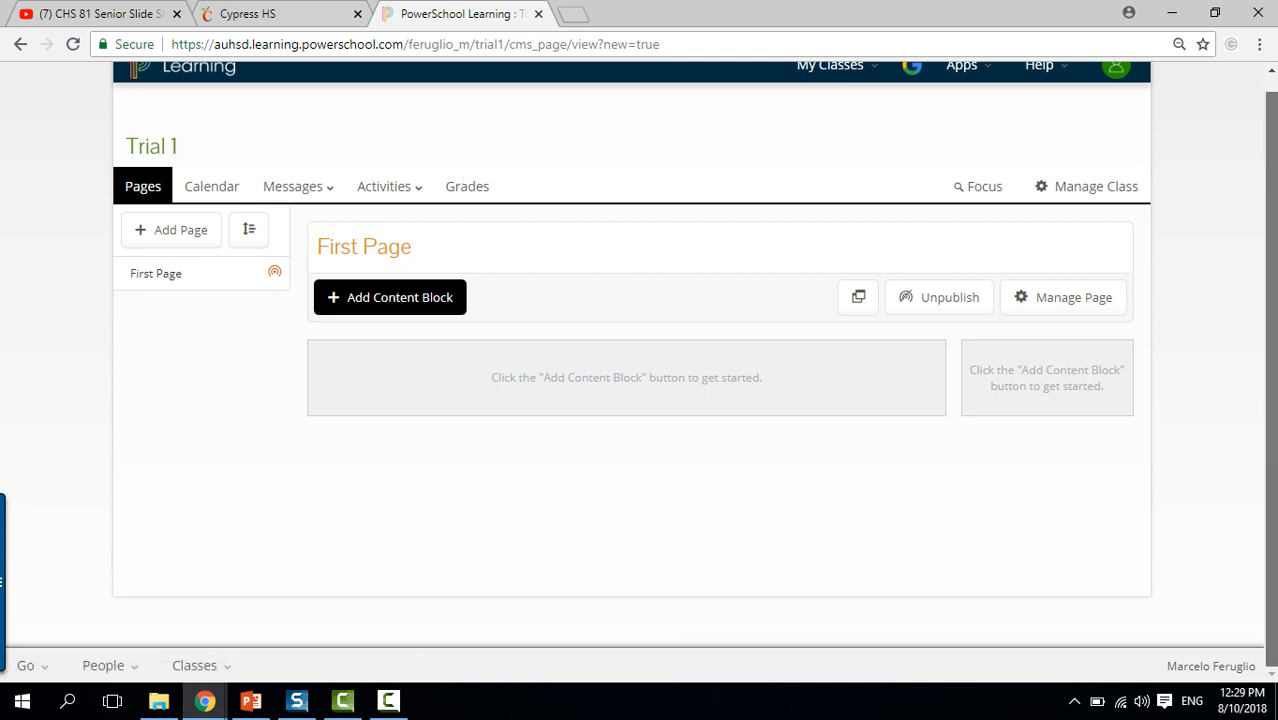
mouse_move(837, 80)
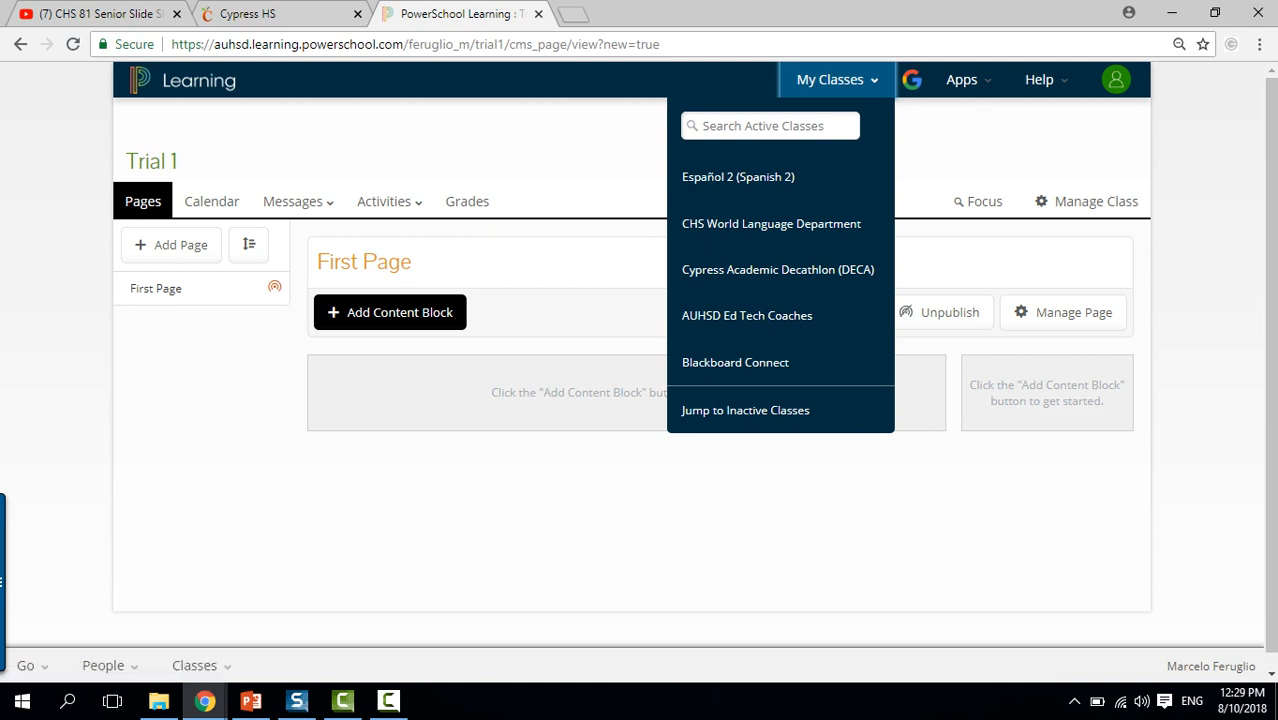
click(837, 80)
click(600, 44)
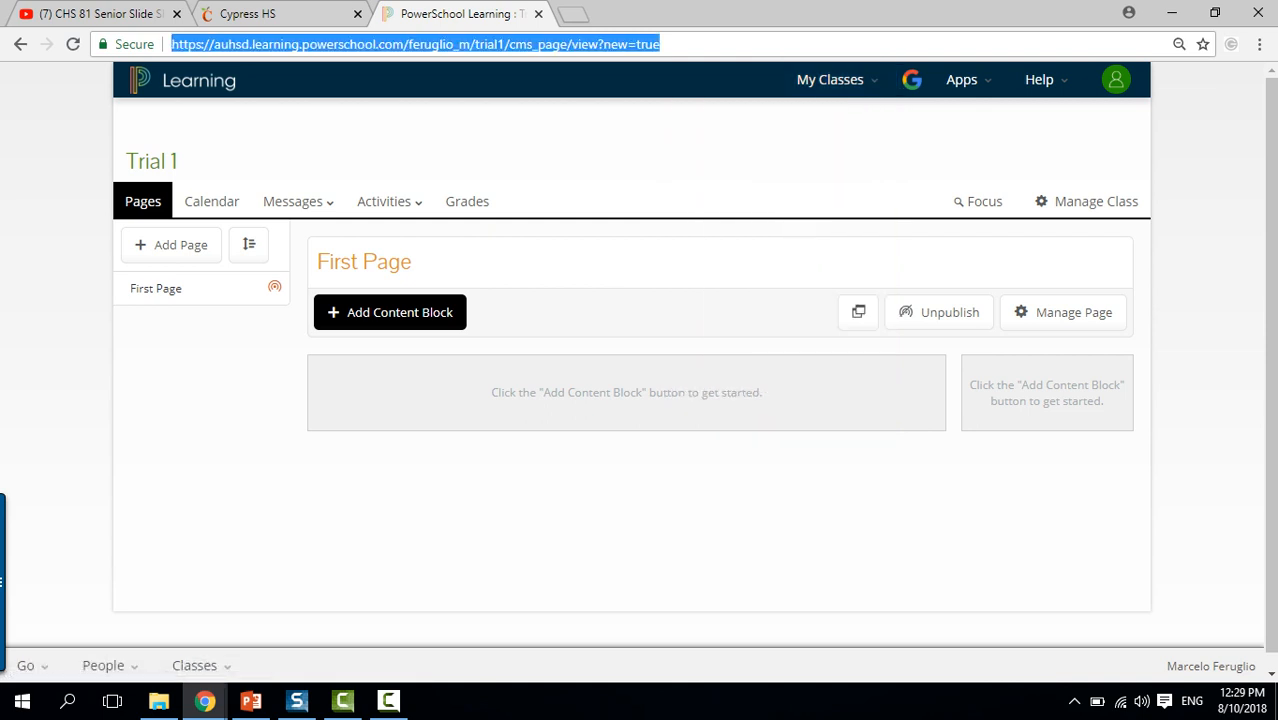
key(Return)
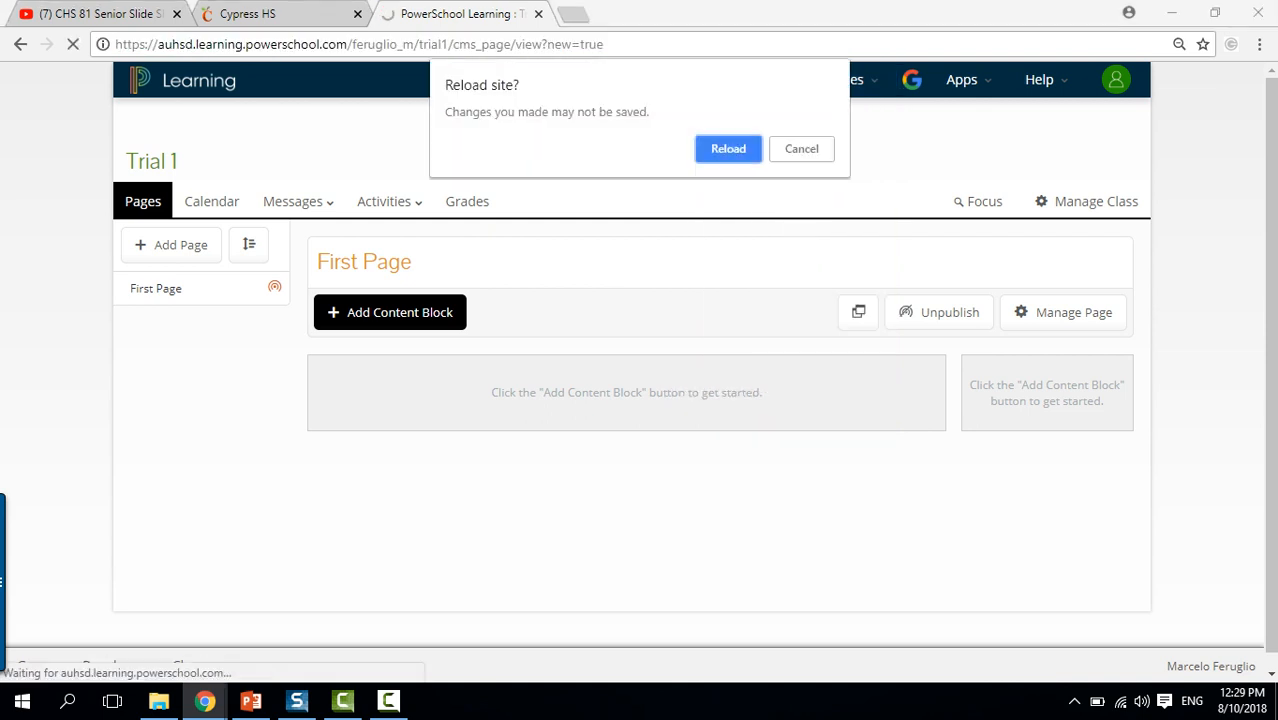
key(Return)
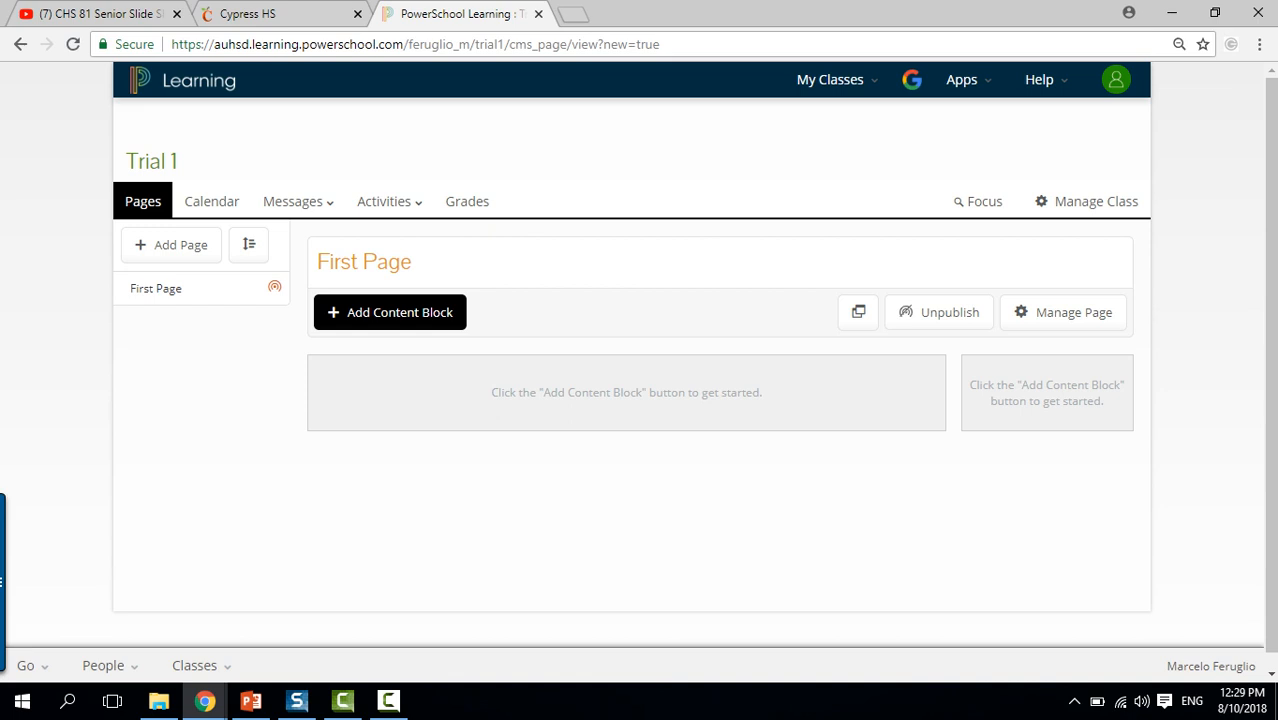
click(830, 79)
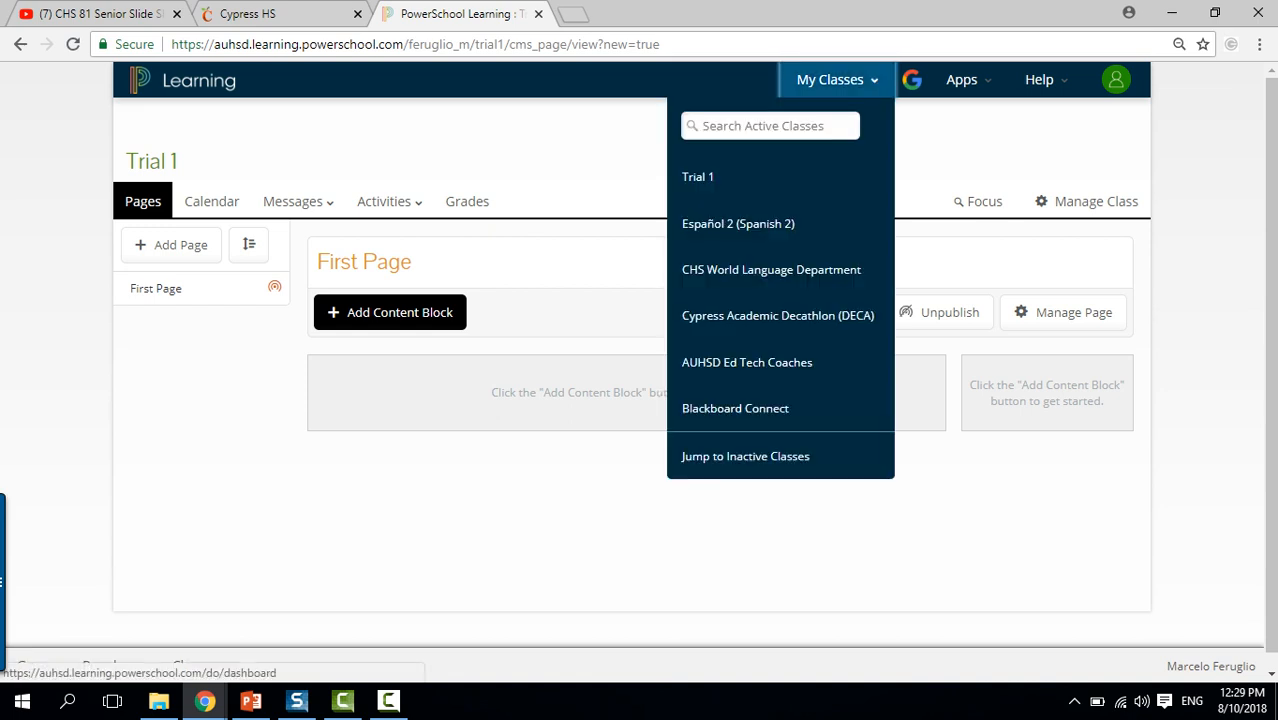
click(698, 177)
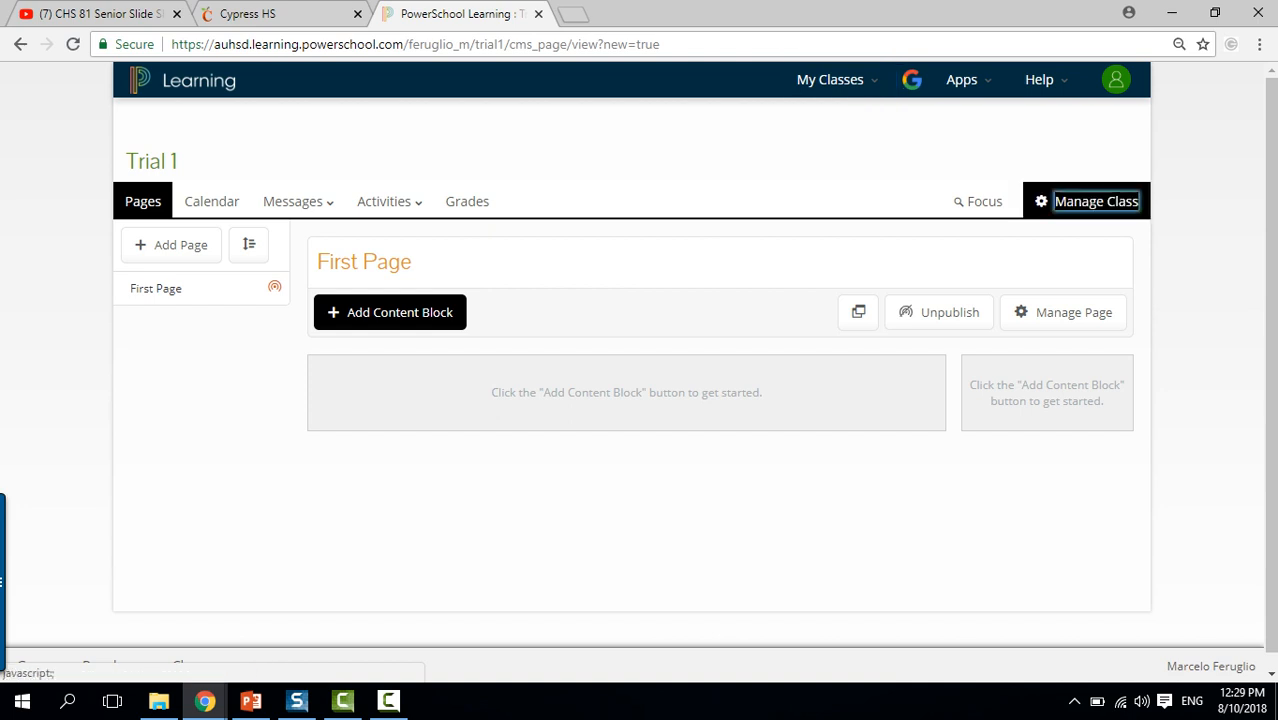
Open Trial 1's roster, check Add Student, then return and choose Create Sections.
click(1096, 201)
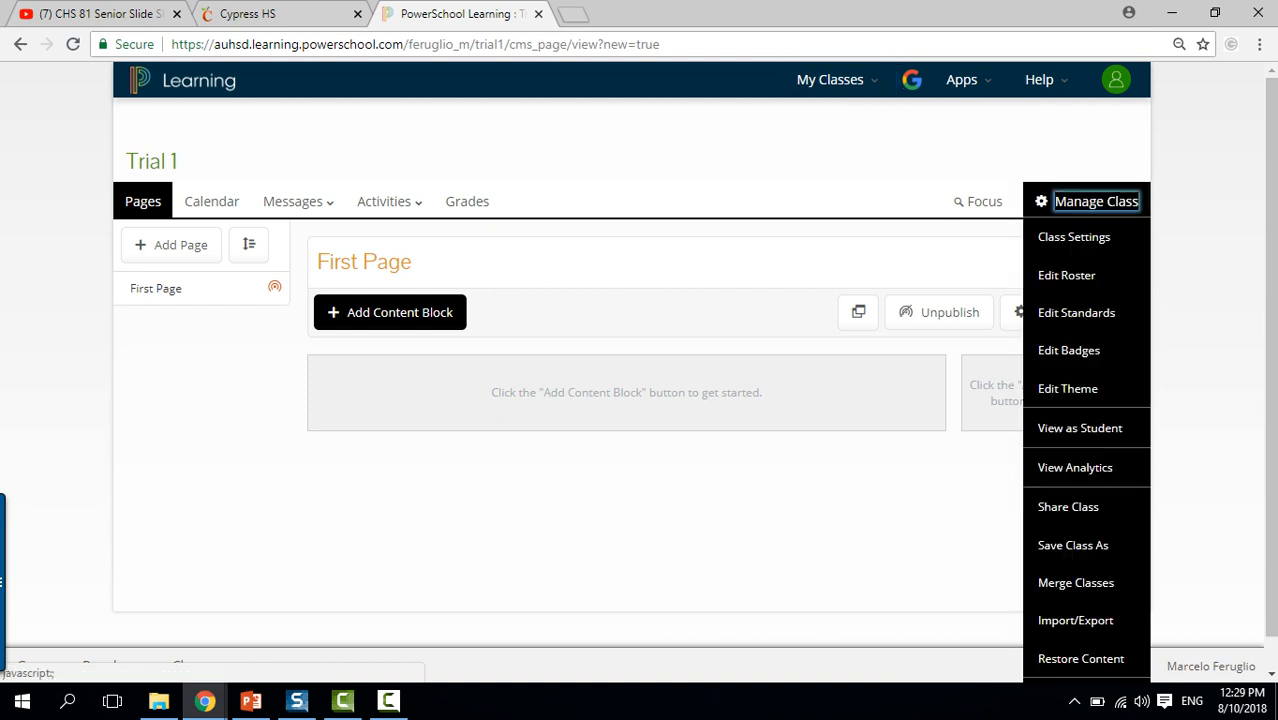
click(1066, 275)
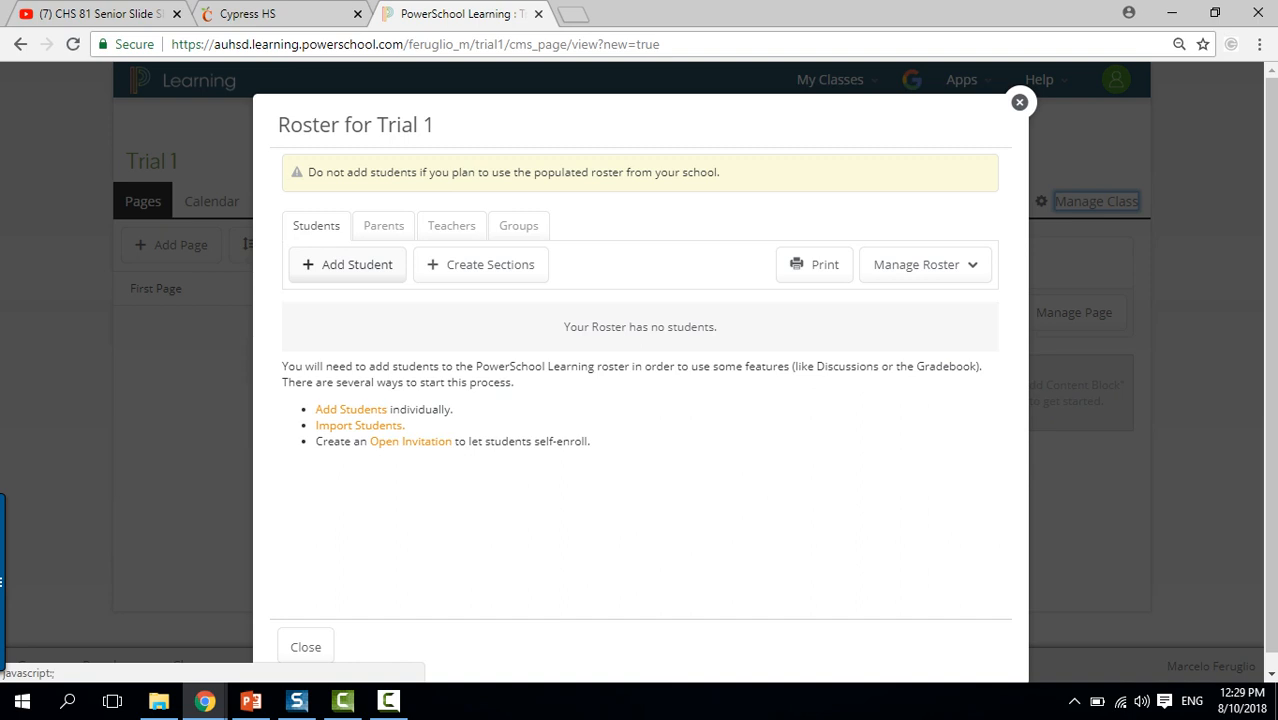
click(348, 265)
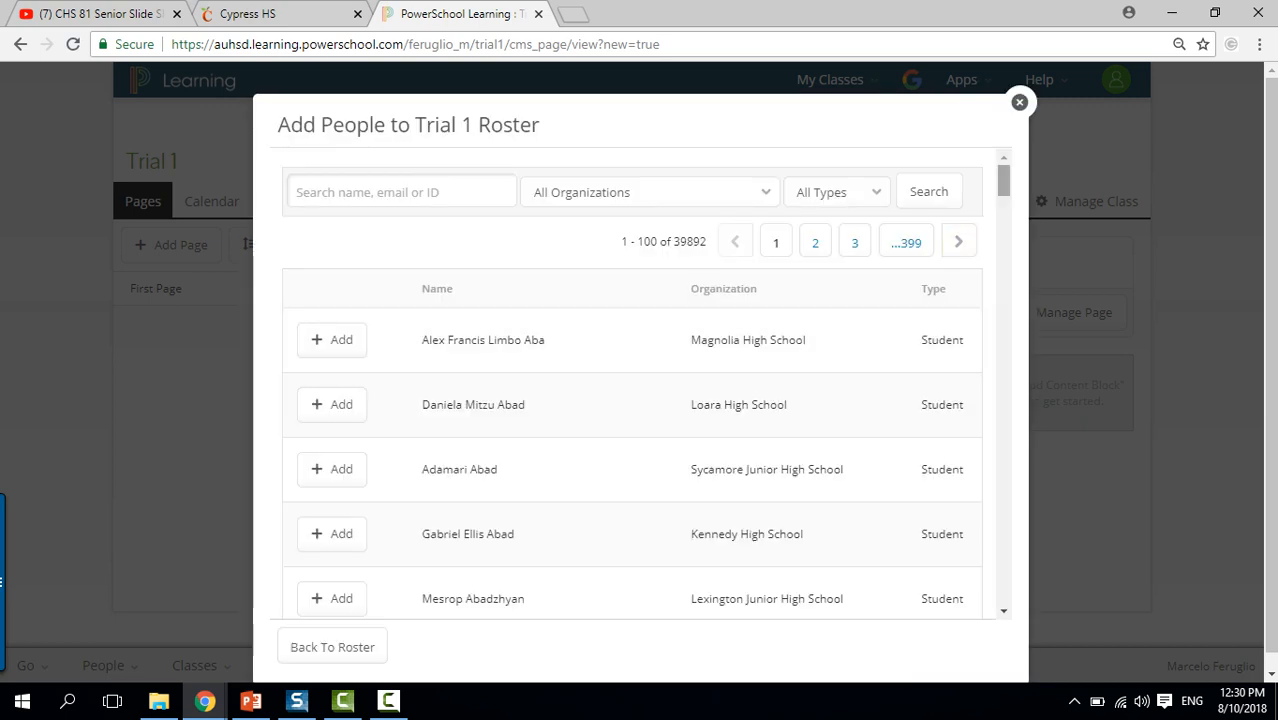
click(1019, 102)
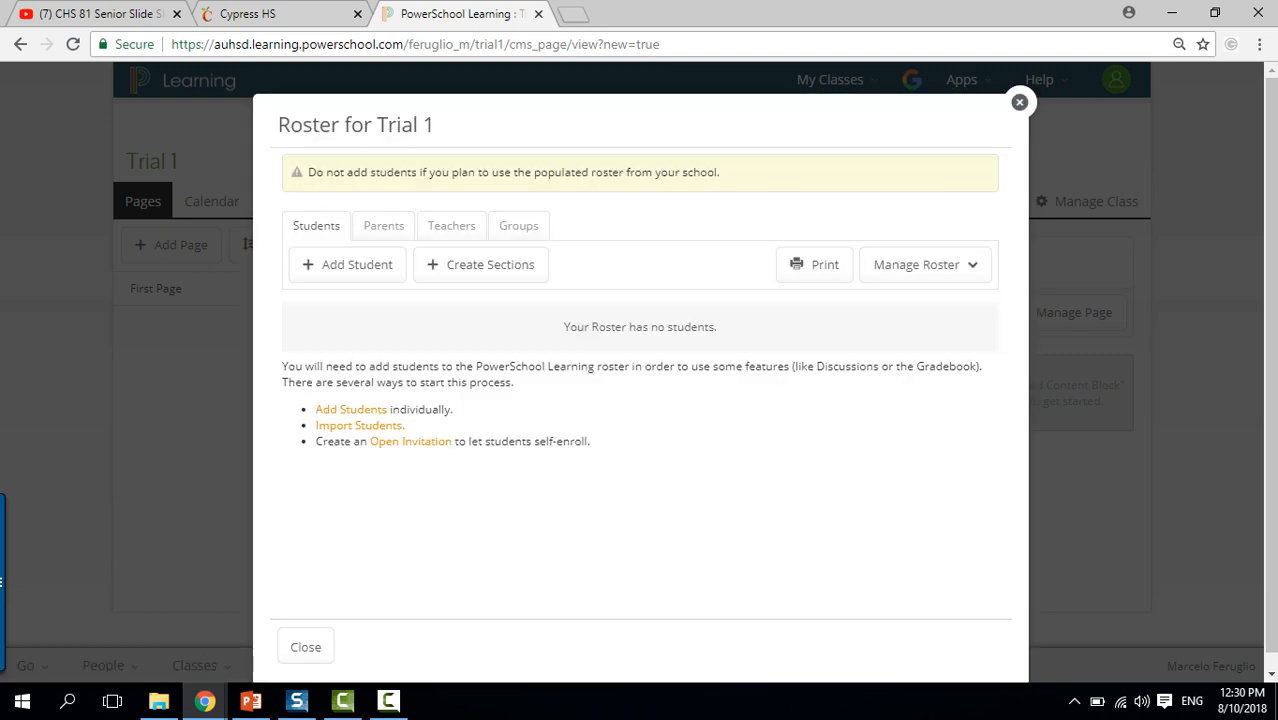
click(482, 265)
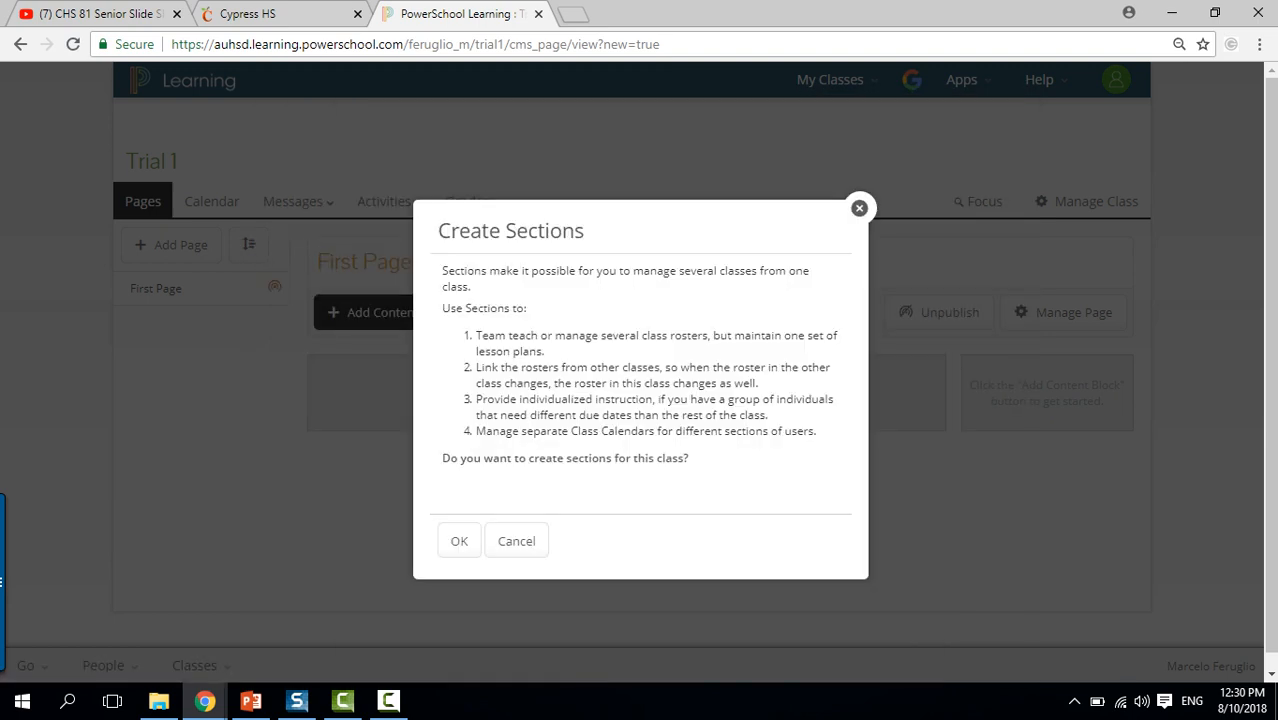
Confirm creating sections and rename Section A to 'Period 4'.
click(459, 541)
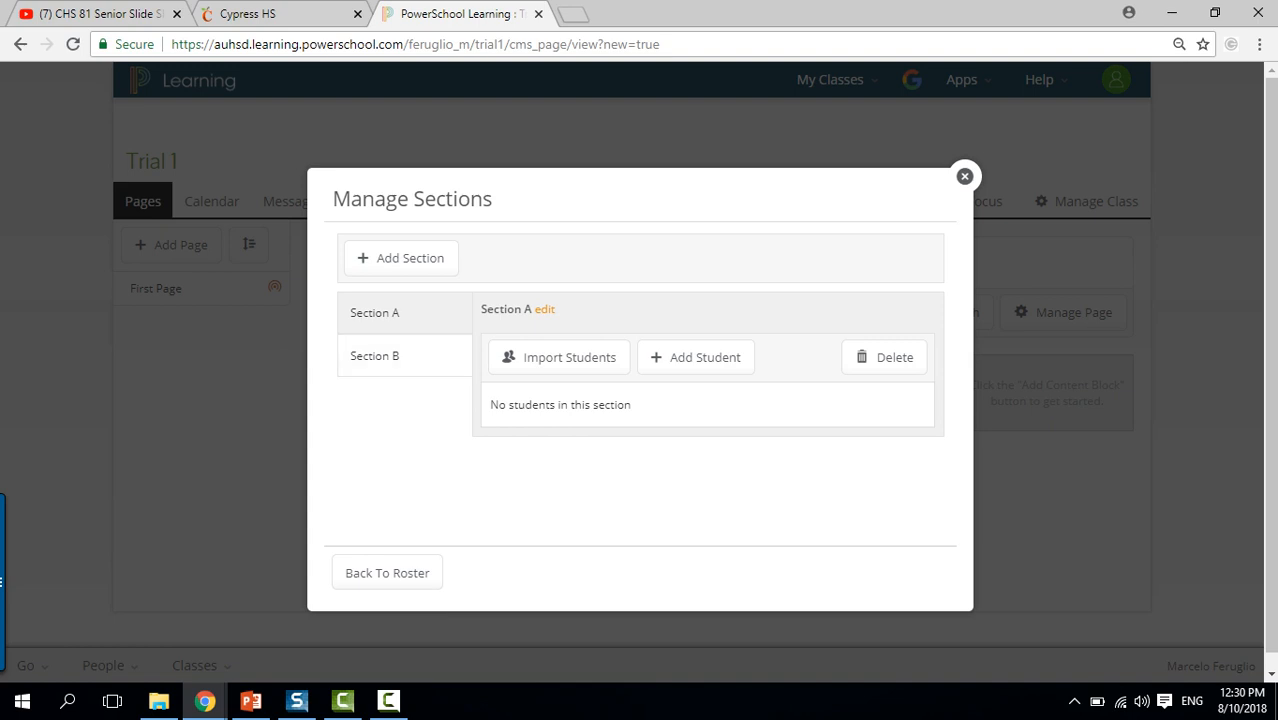
click(544, 309)
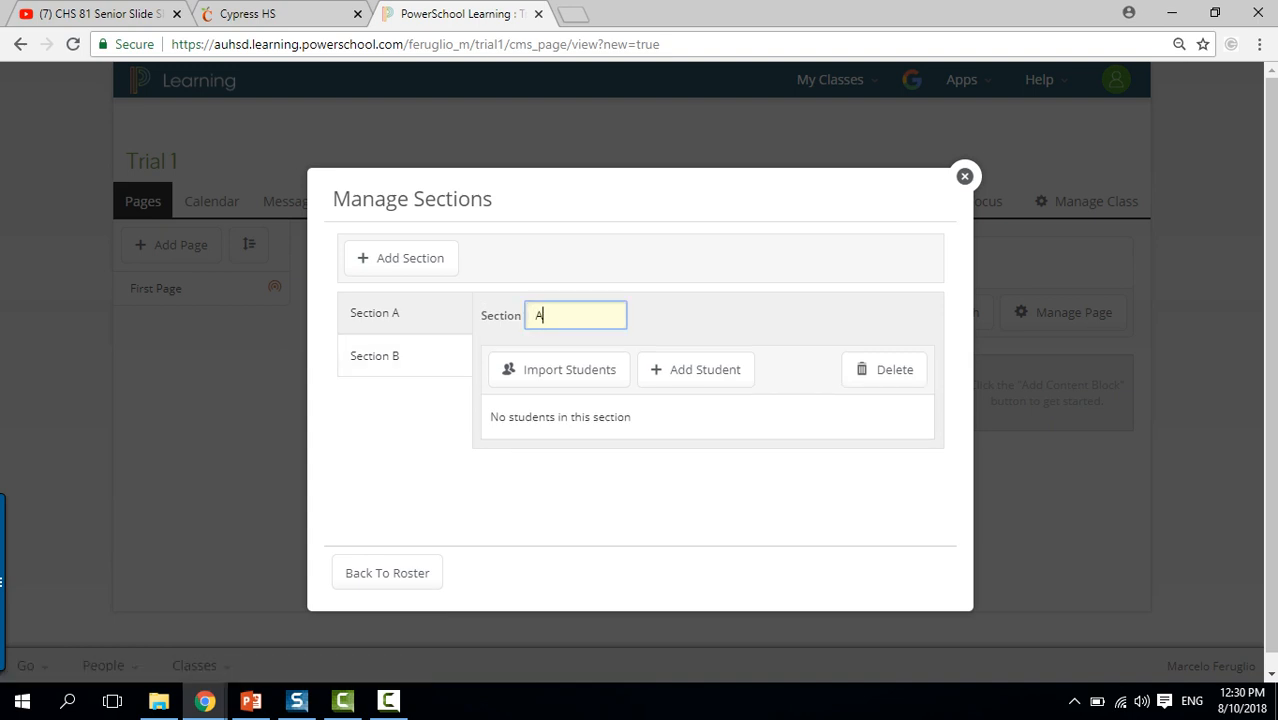
key(BackSpace)
text(Period 4)
key(Return)
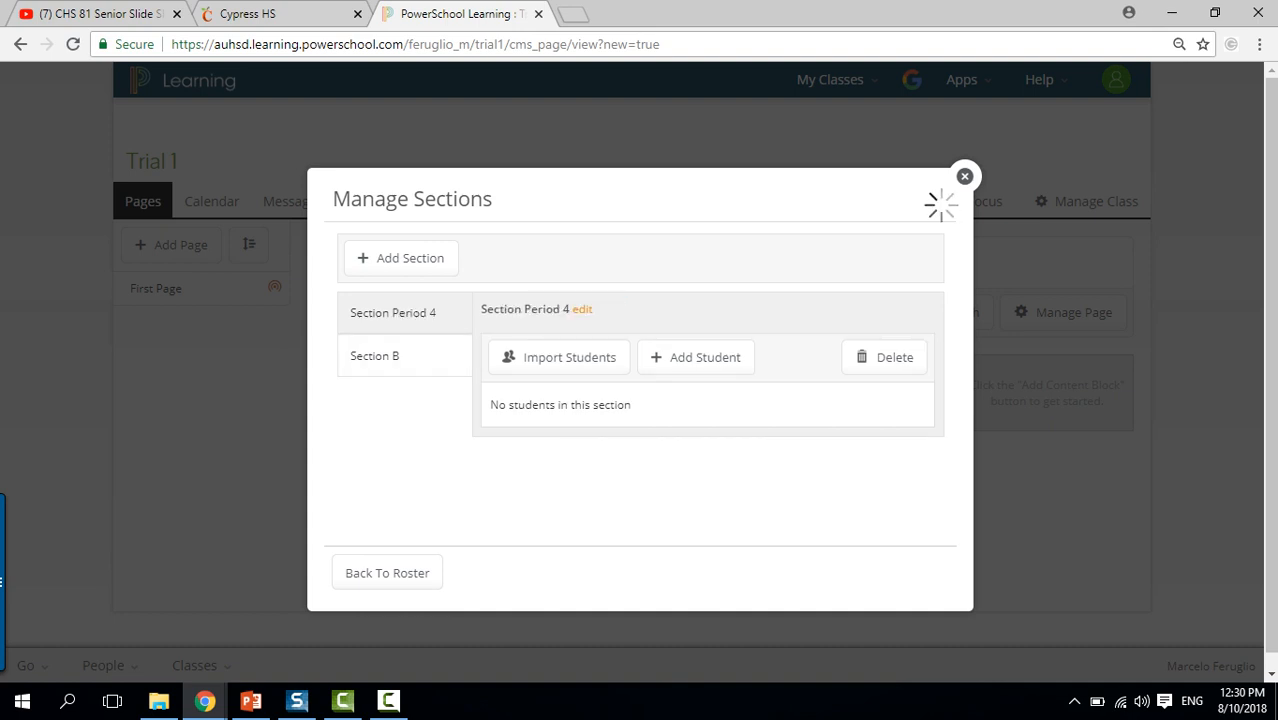
Rename Section B to 'Period 6', then start importing students into Period 4.
click(374, 355)
click(540, 309)
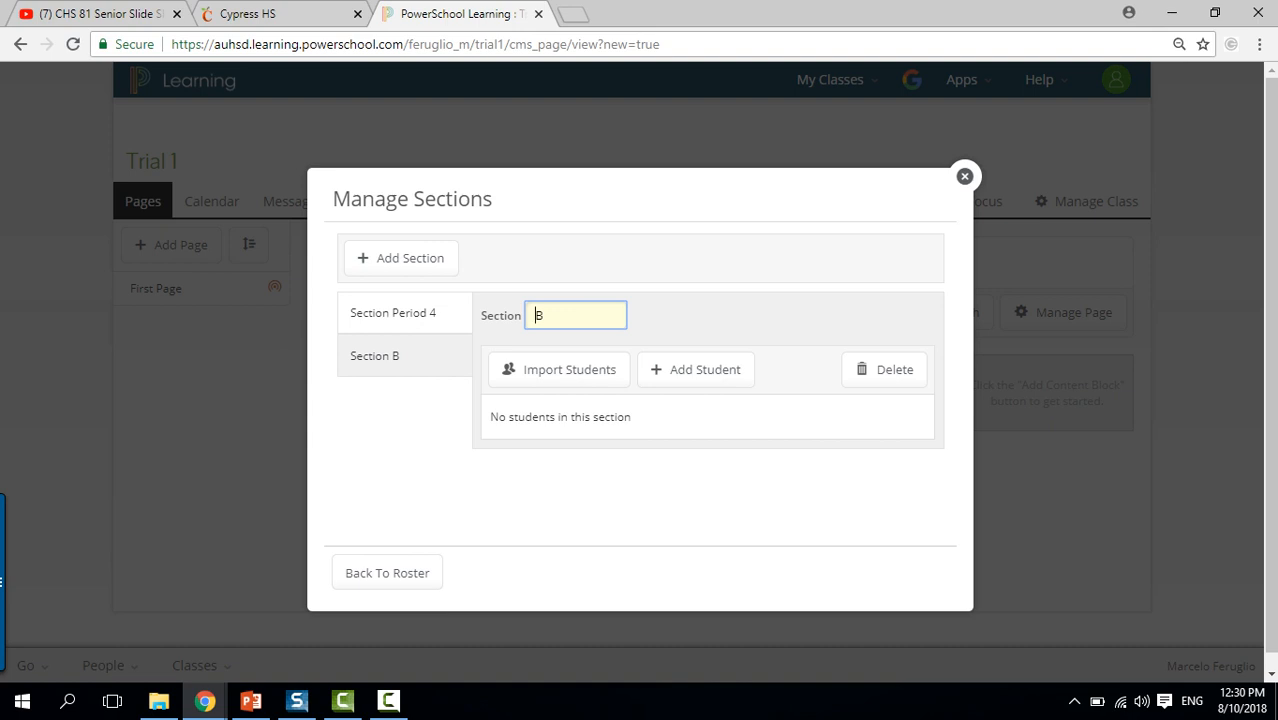
key(BackSpace)
text(Period 6)
key(Return)
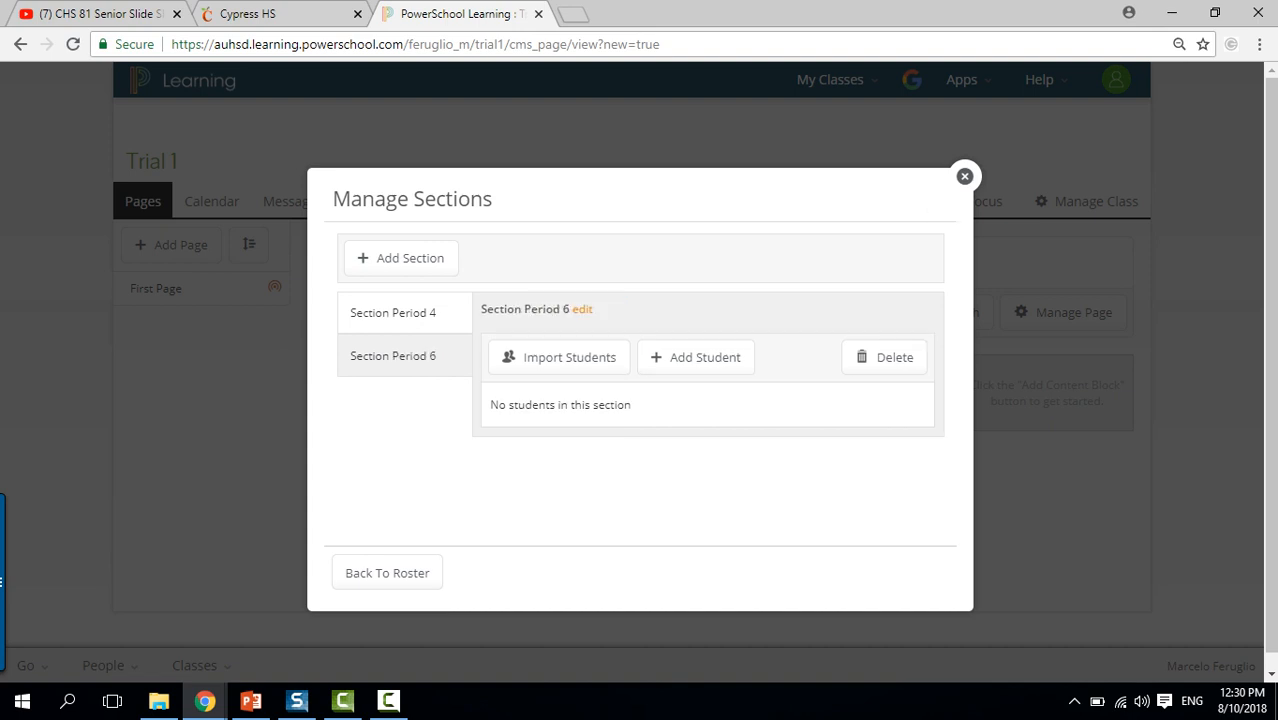
click(393, 313)
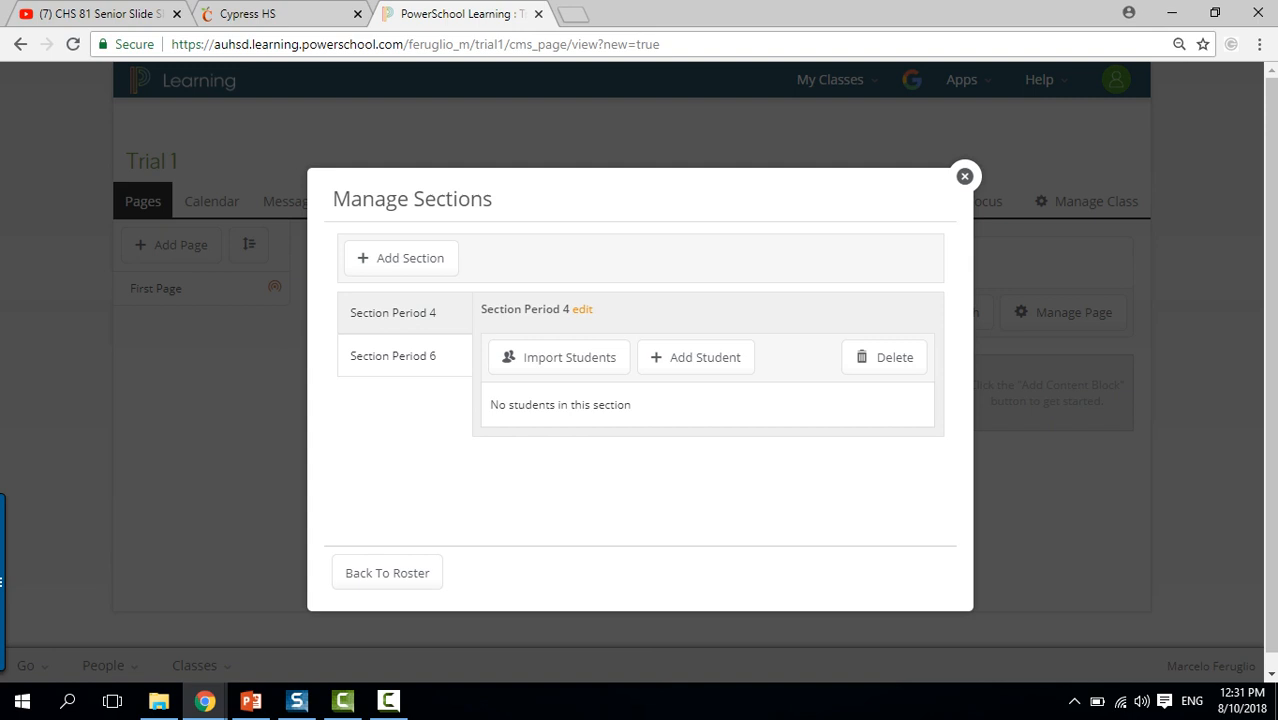
click(560, 357)
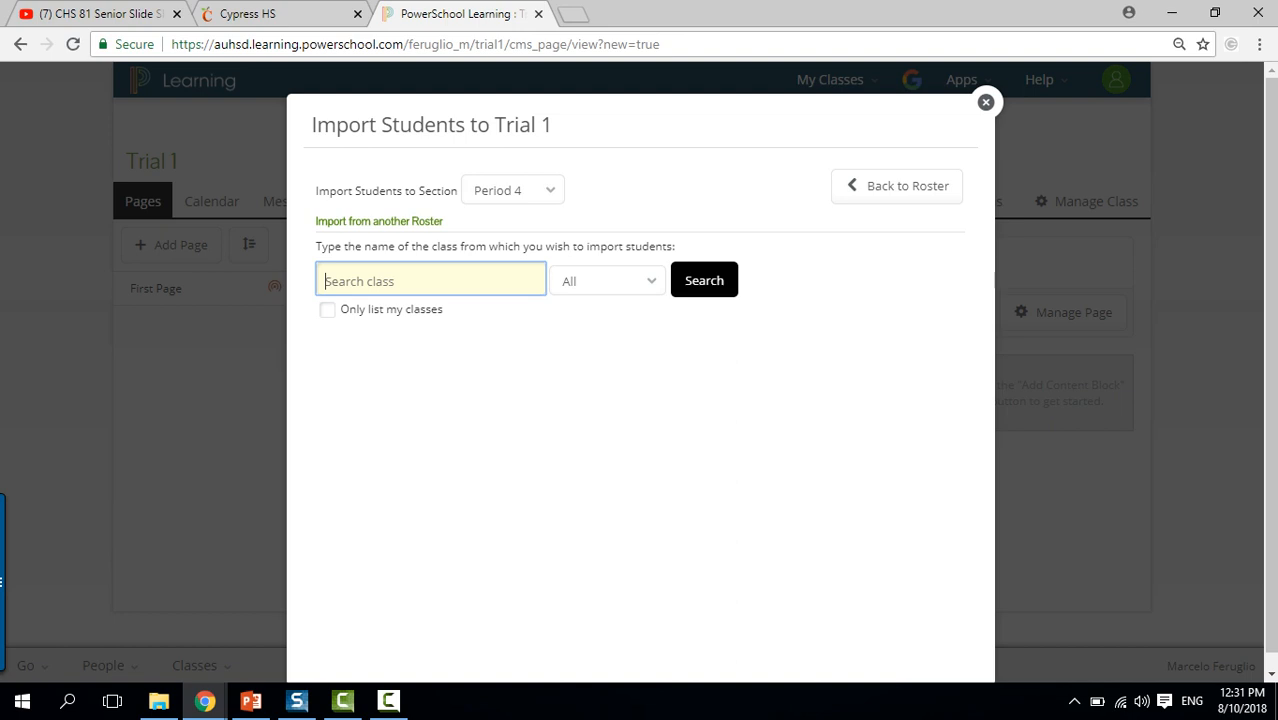
Search only my classes and choose Import beside Spanish 2 P (163).
click(327, 310)
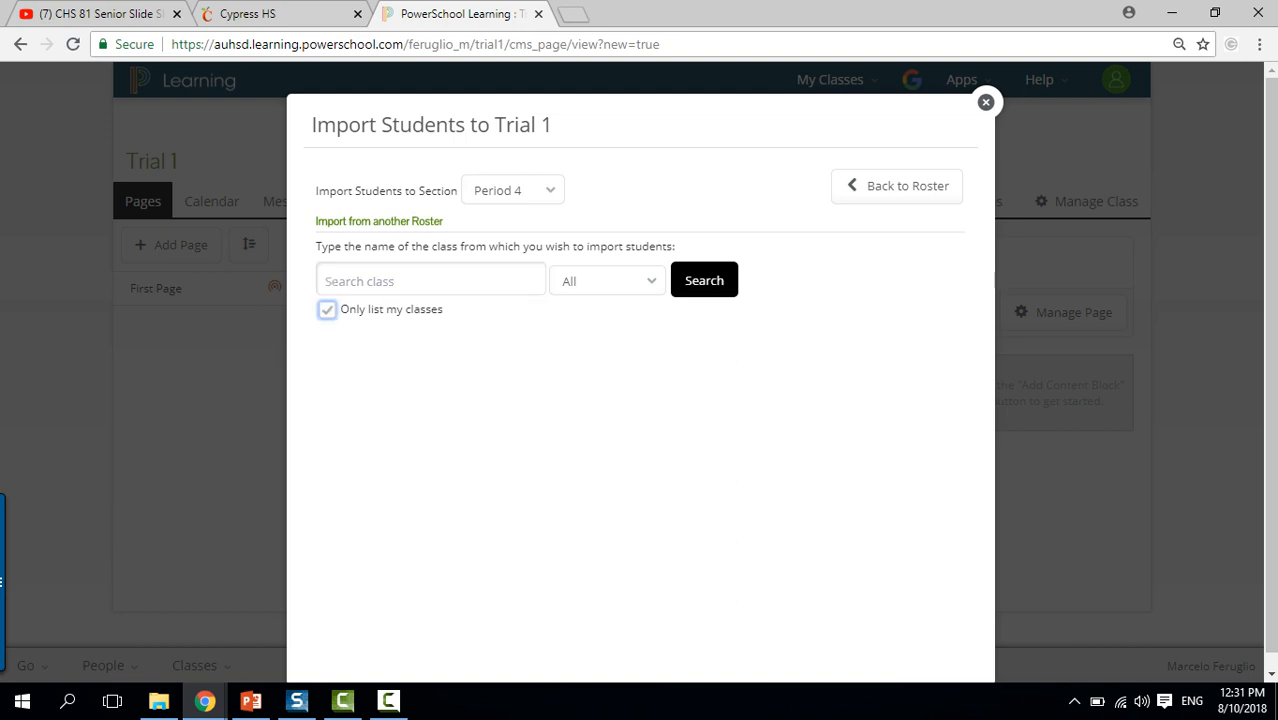
click(704, 280)
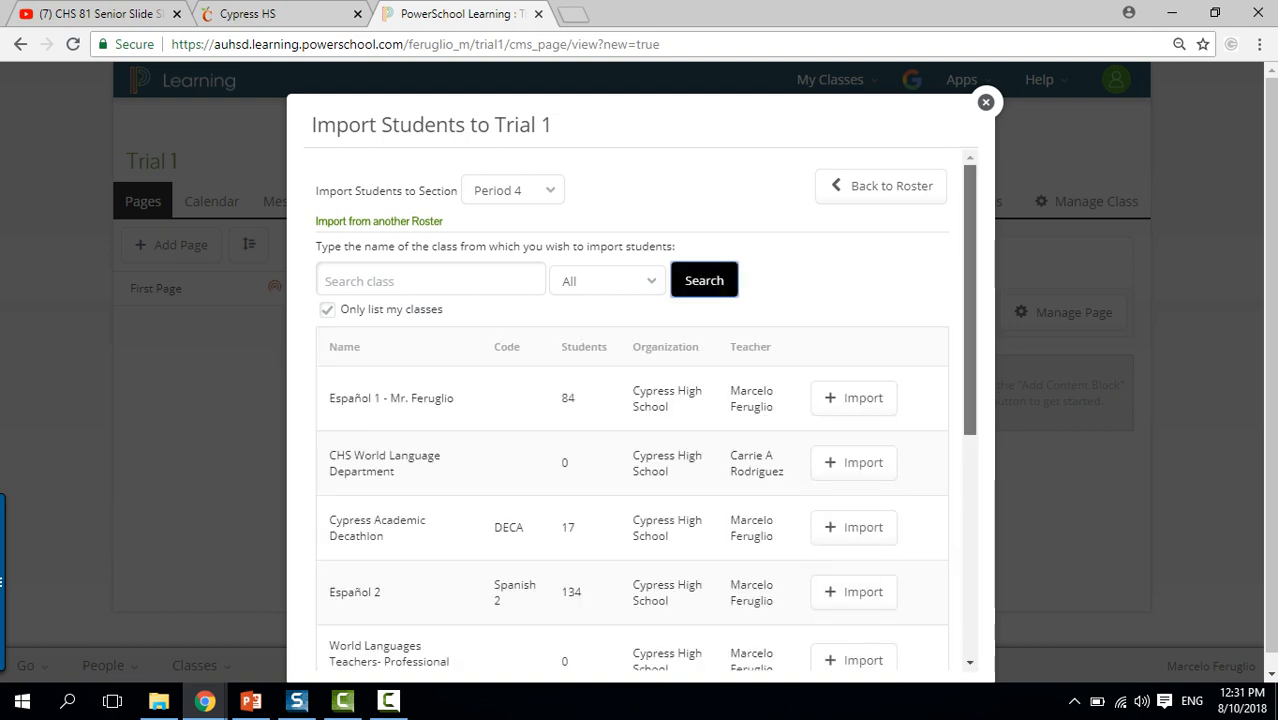
scroll(640, 410, down, 3)
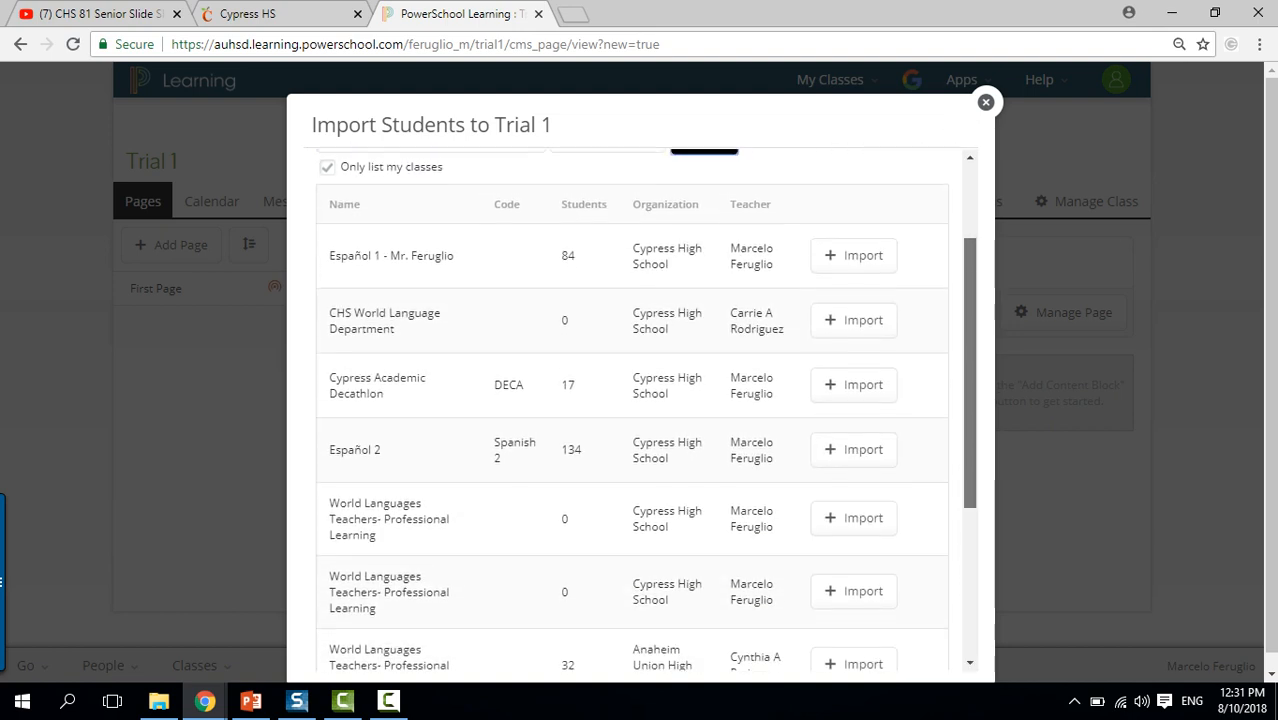
scroll(640, 410, down, 3)
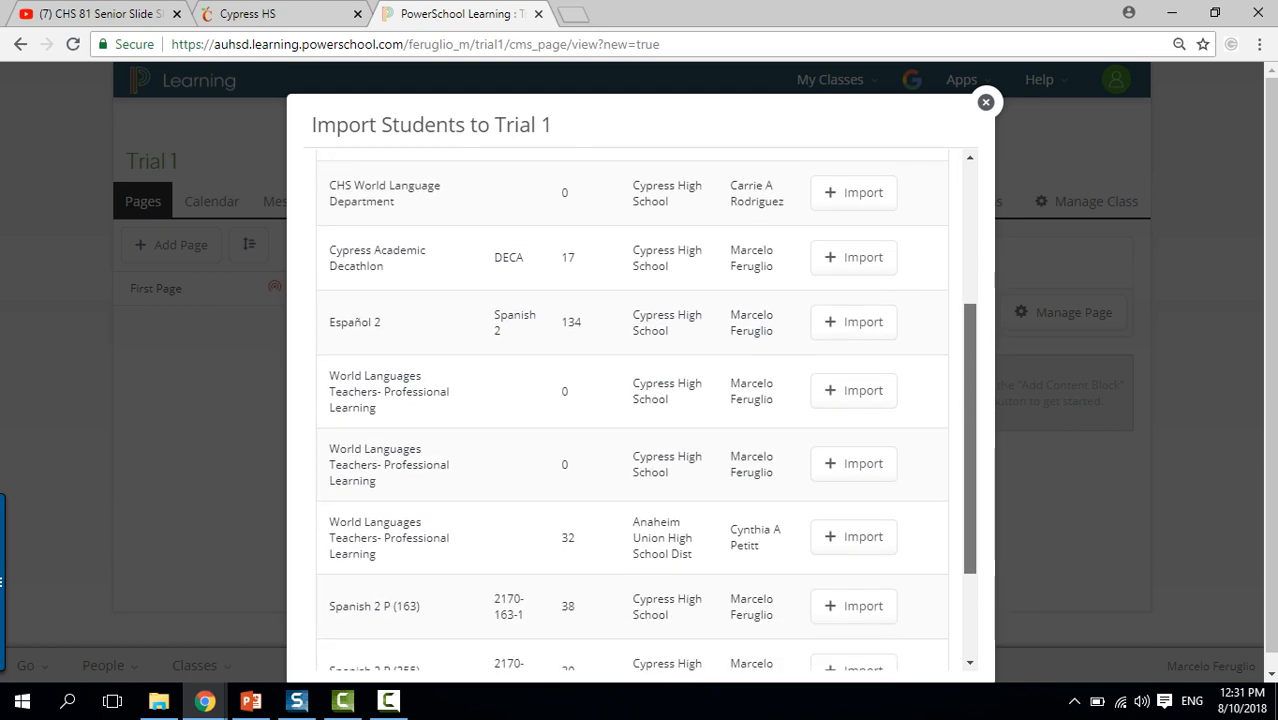
scroll(640, 410, down, 3)
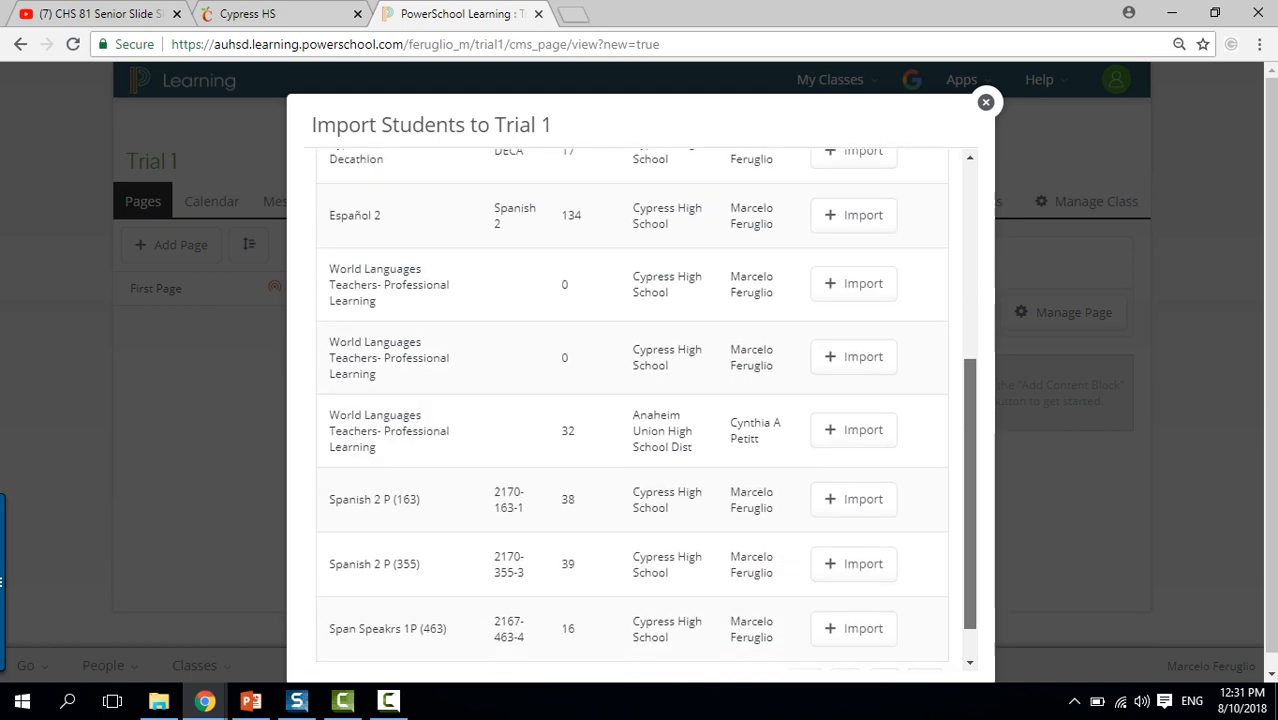
scroll(640, 410, down, 2)
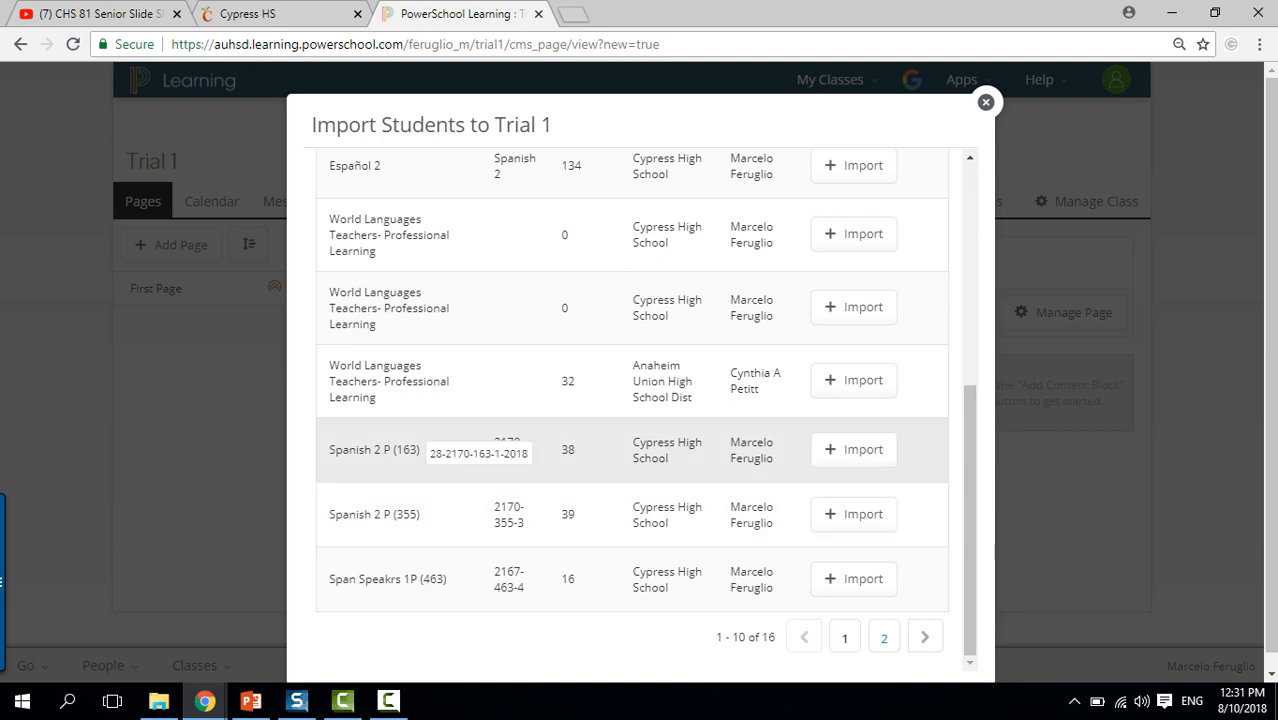
click(884, 638)
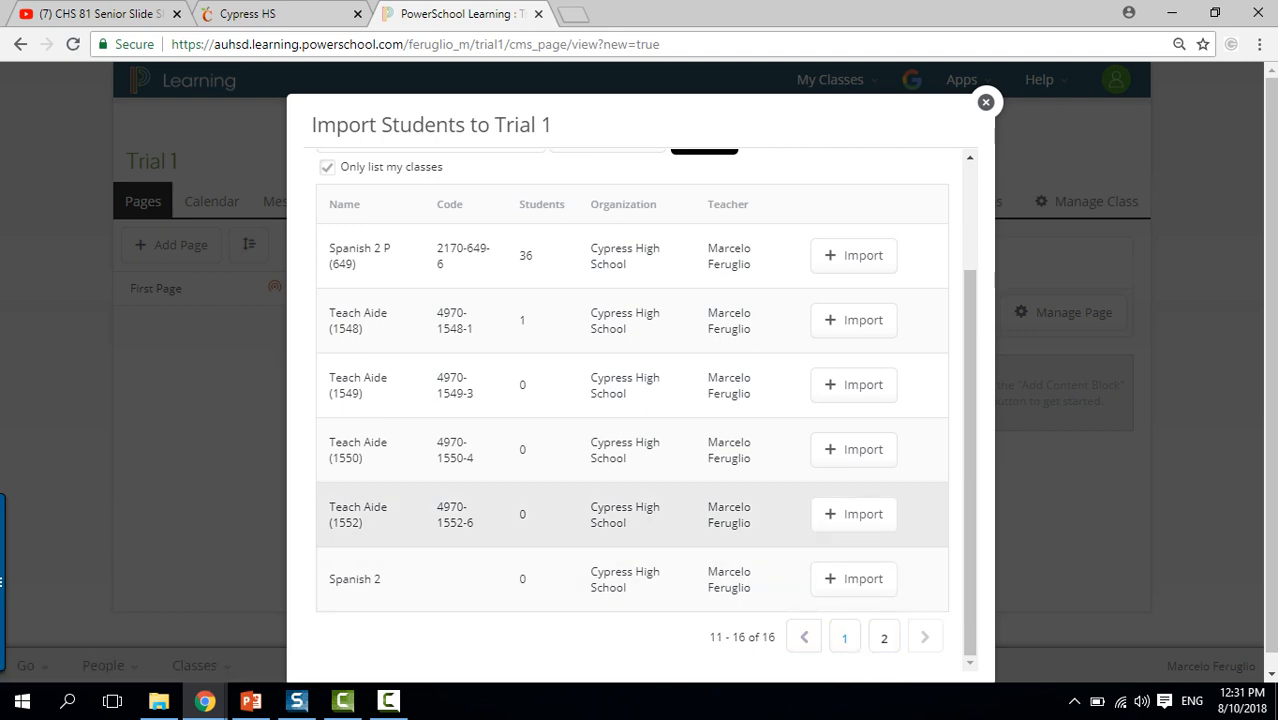
click(844, 638)
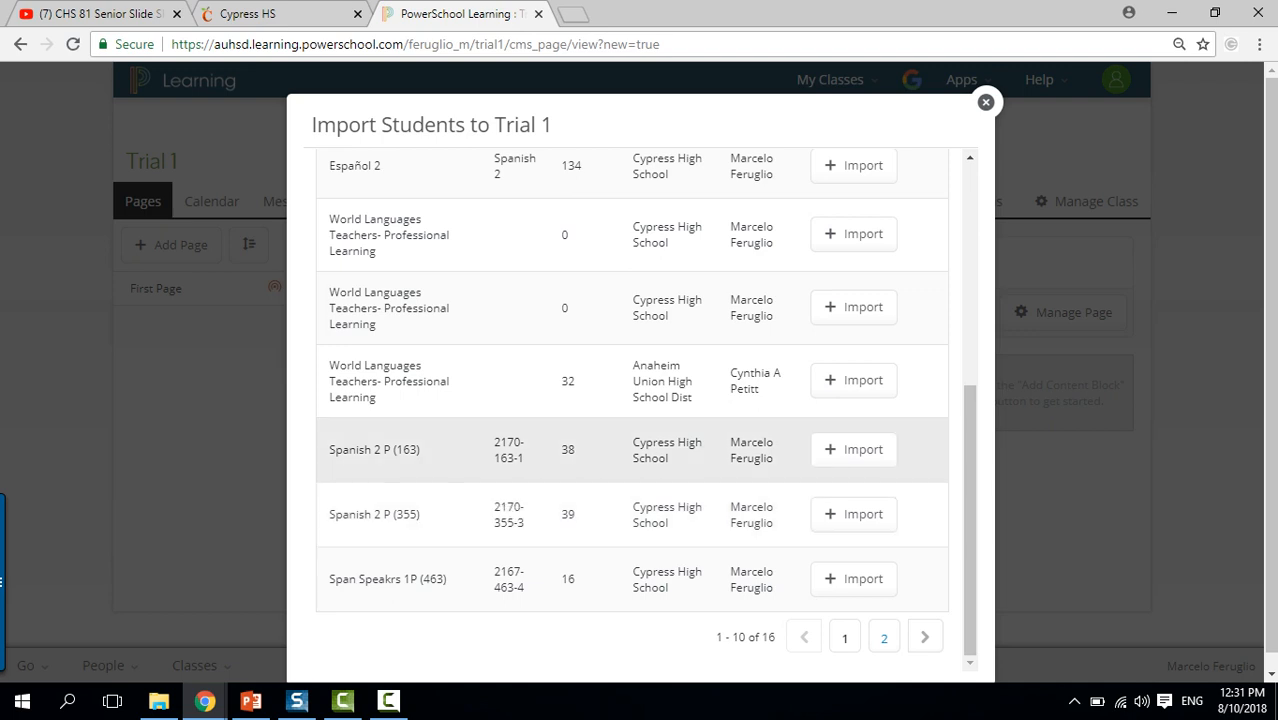
click(853, 449)
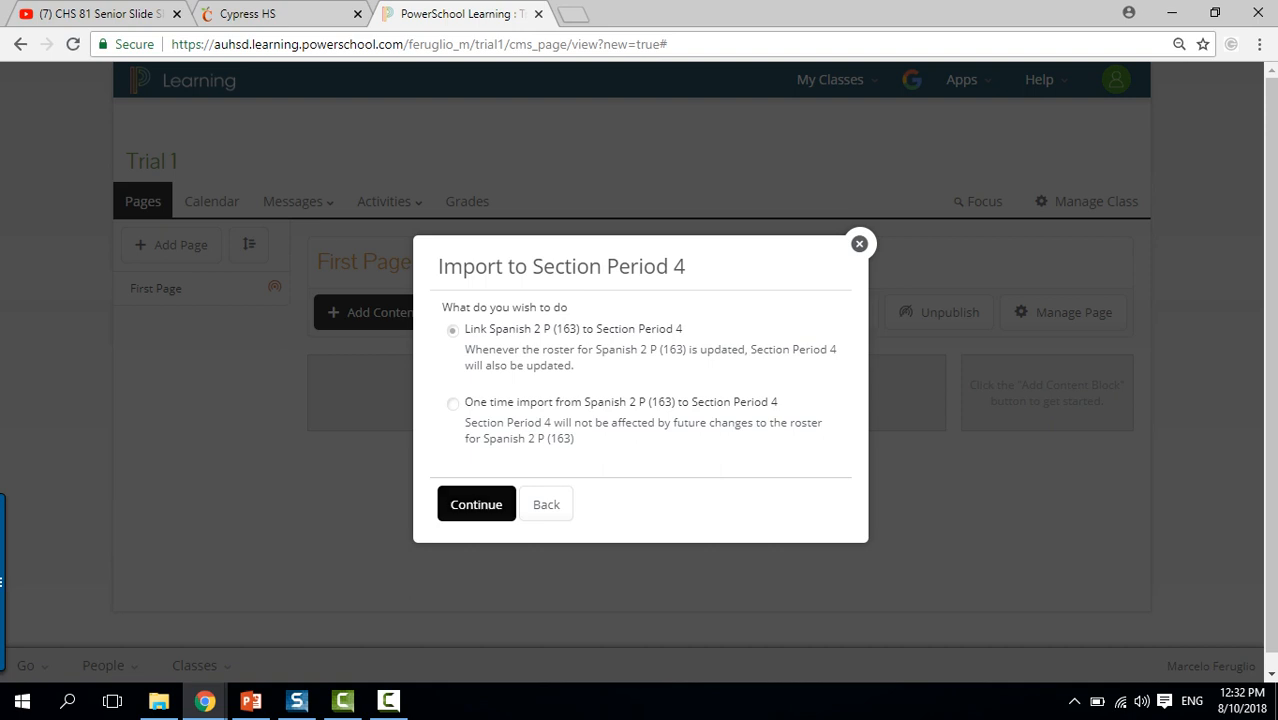
Link the Spanish 2 P (163) roster to Period 4 and import its listed students.
click(476, 504)
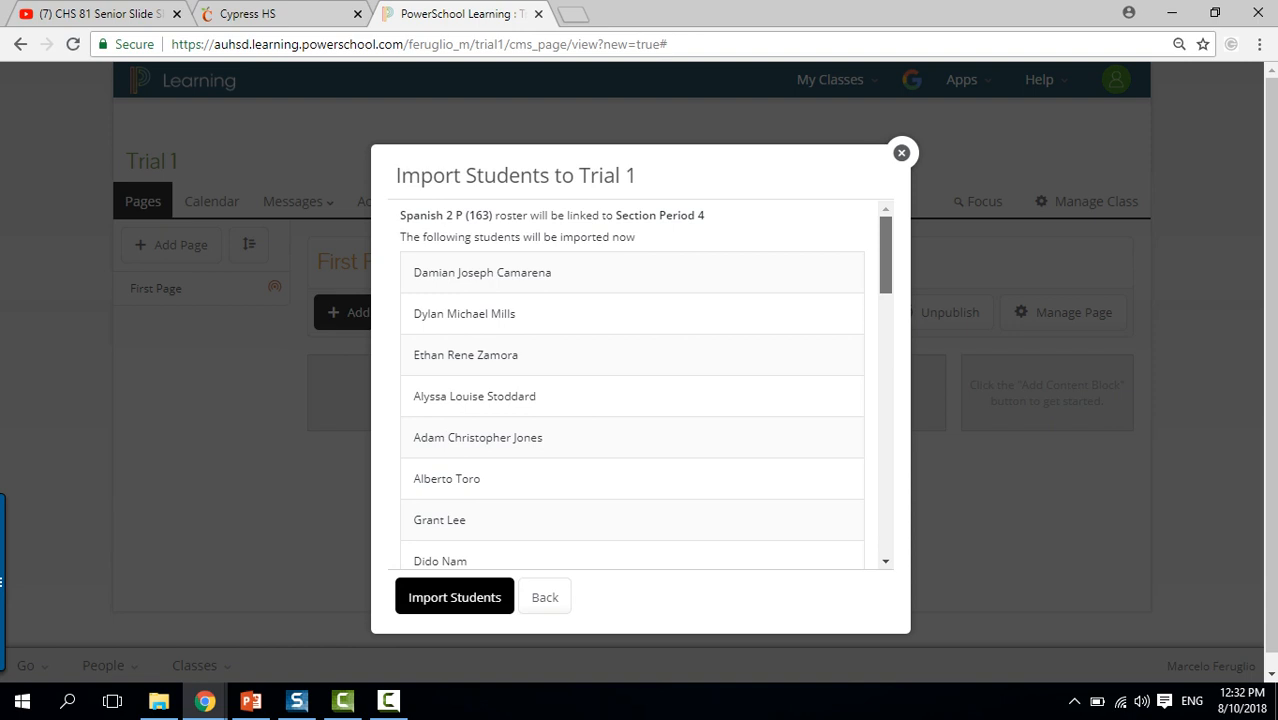
mouse_move(886, 255)
mouse_down()
mouse_move(886, 358)
mouse_move(886, 255)
mouse_up()
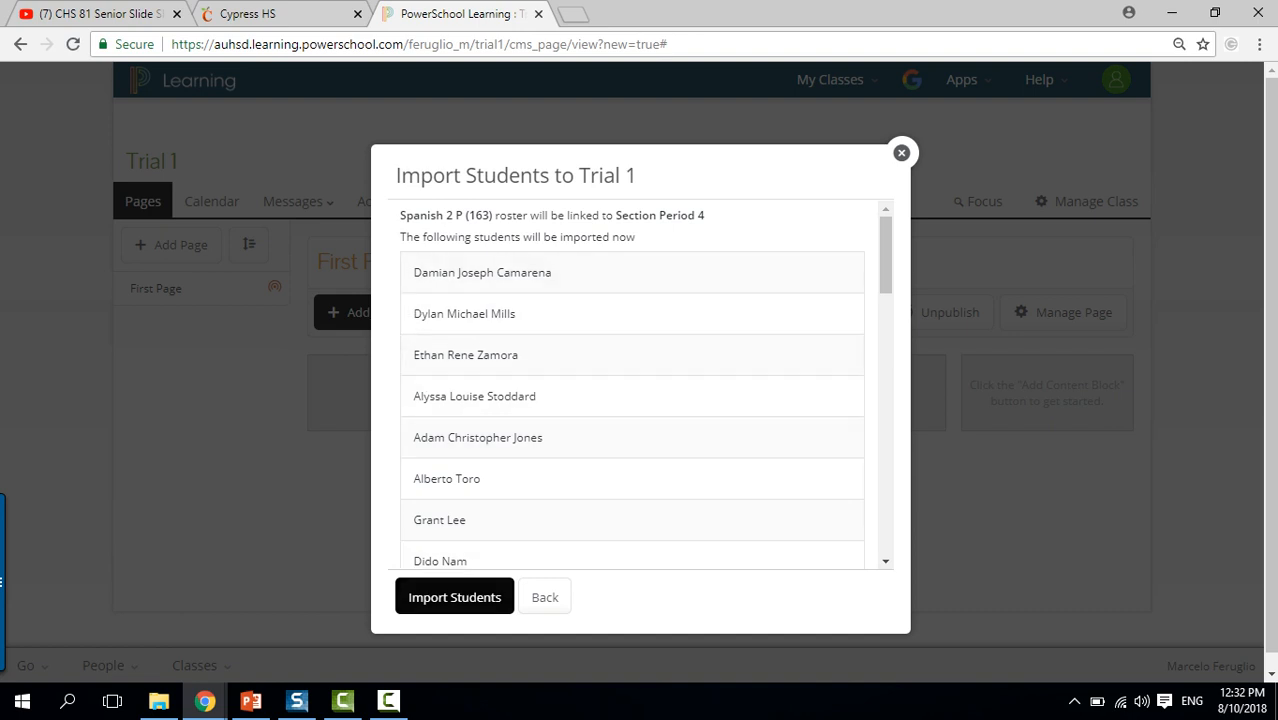
click(454, 597)
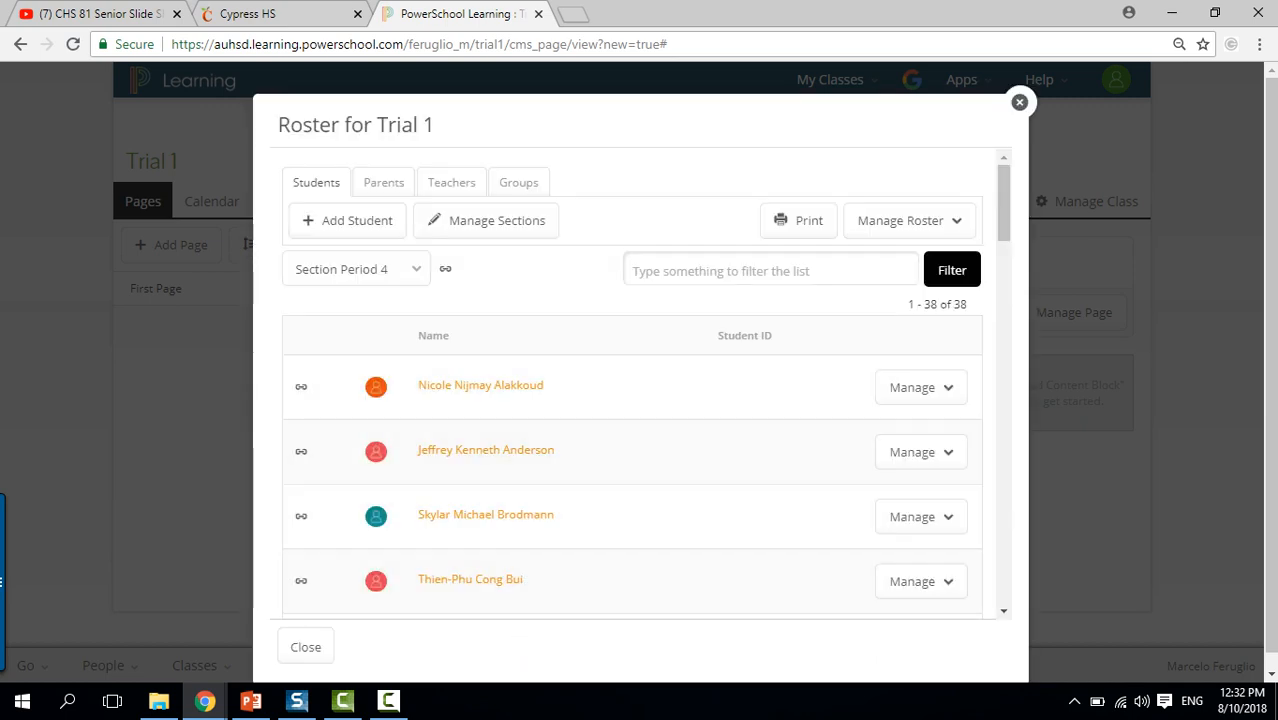
Rename section Period 4 to 'Period 1', then start importing students into Period 6.
mouse_move(1004, 203)
mouse_down()
mouse_move(1004, 566)
mouse_move(1004, 203)
mouse_up()
click(486, 220)
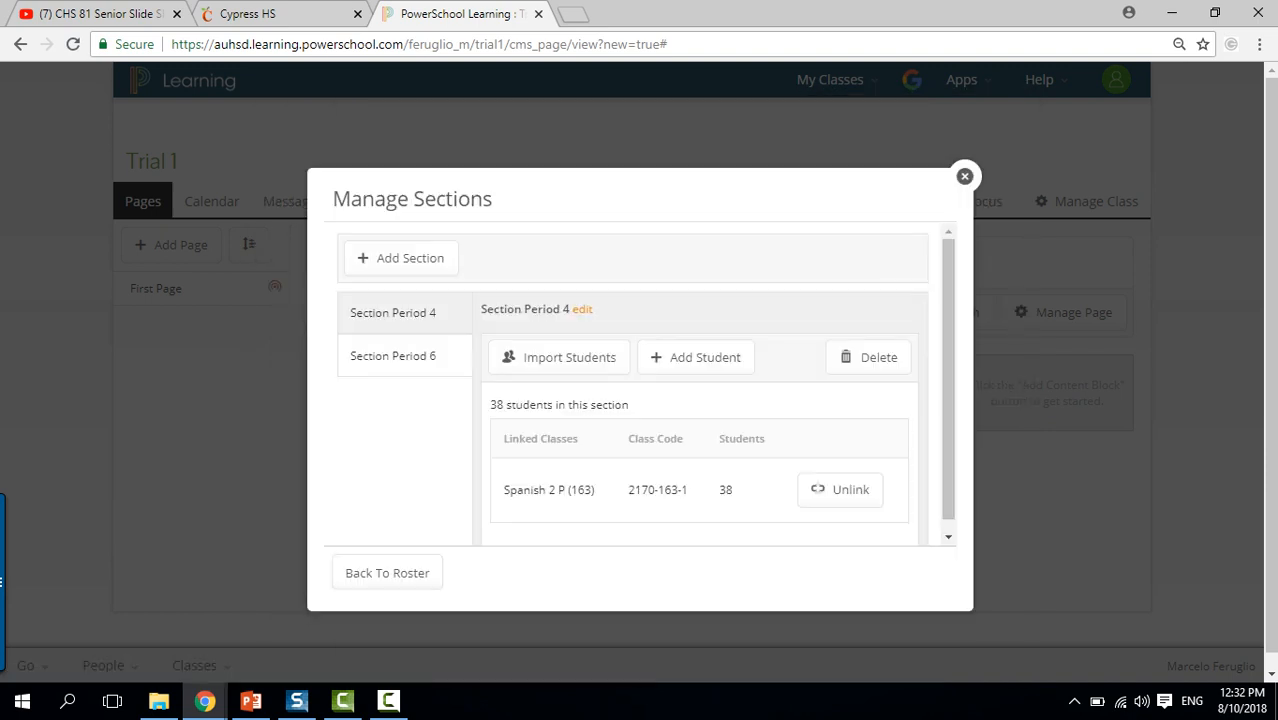
click(582, 309)
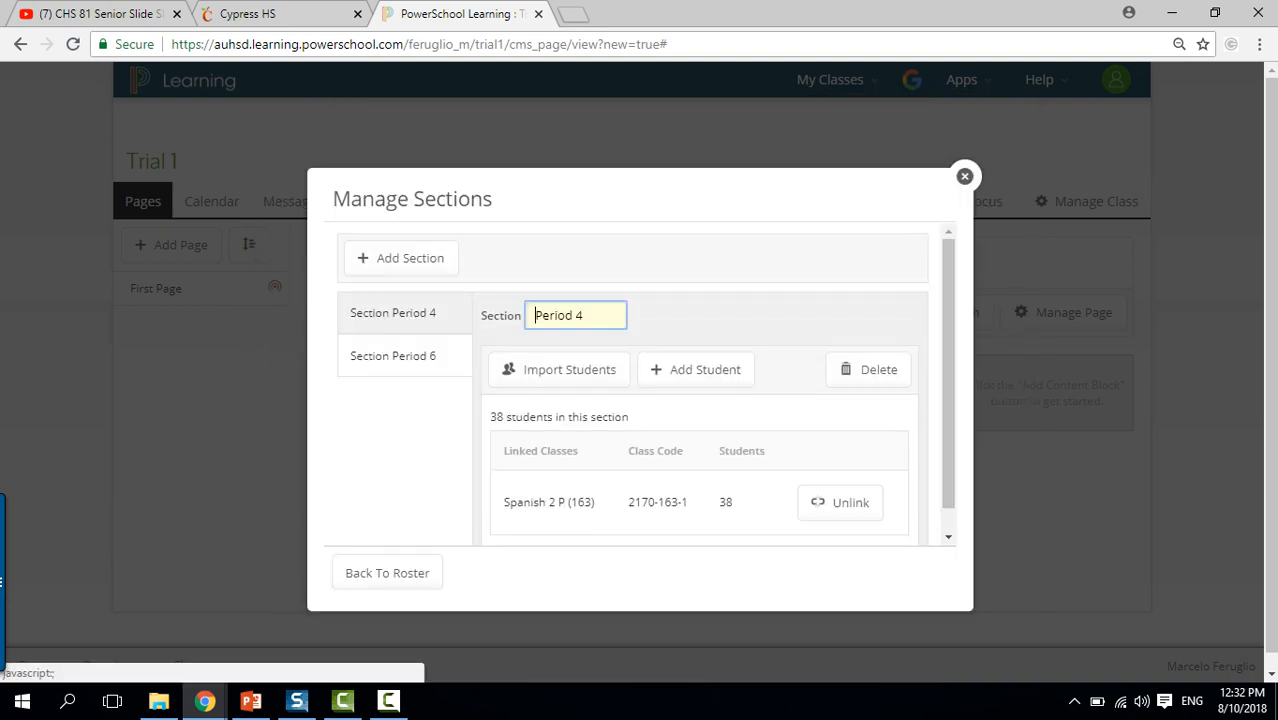
key(BackSpace)
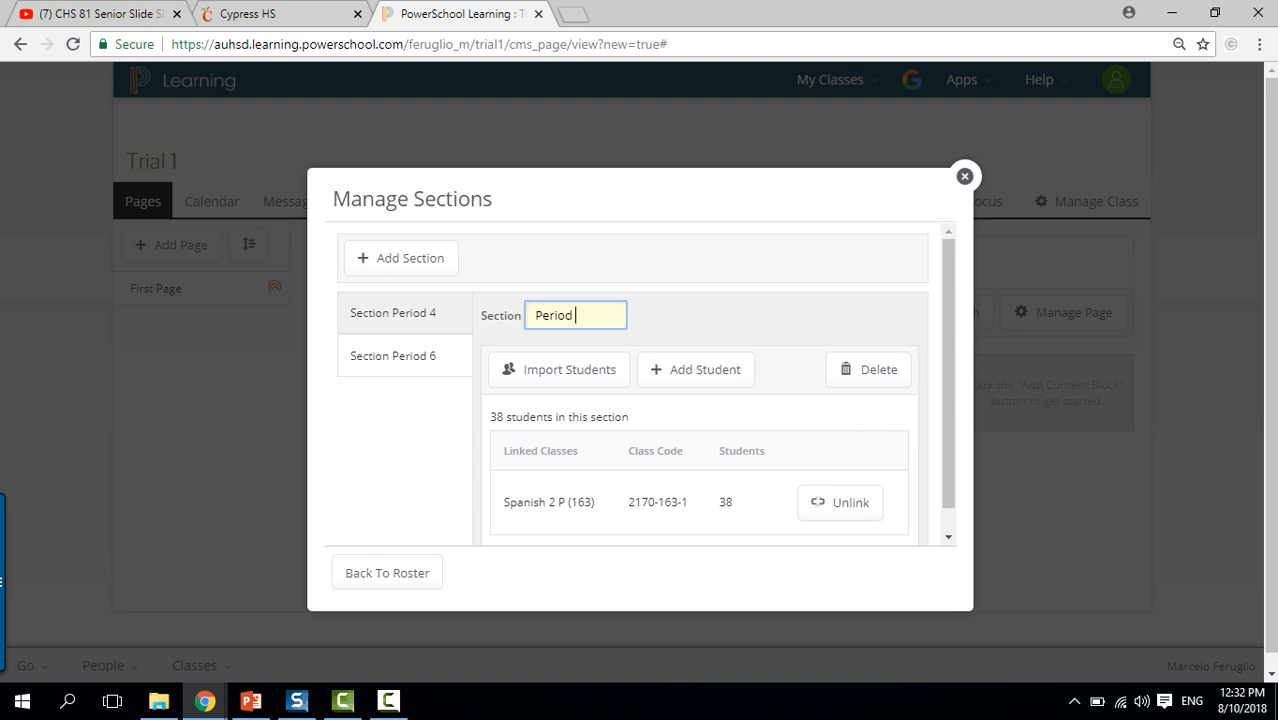
text(1)
key(Return)
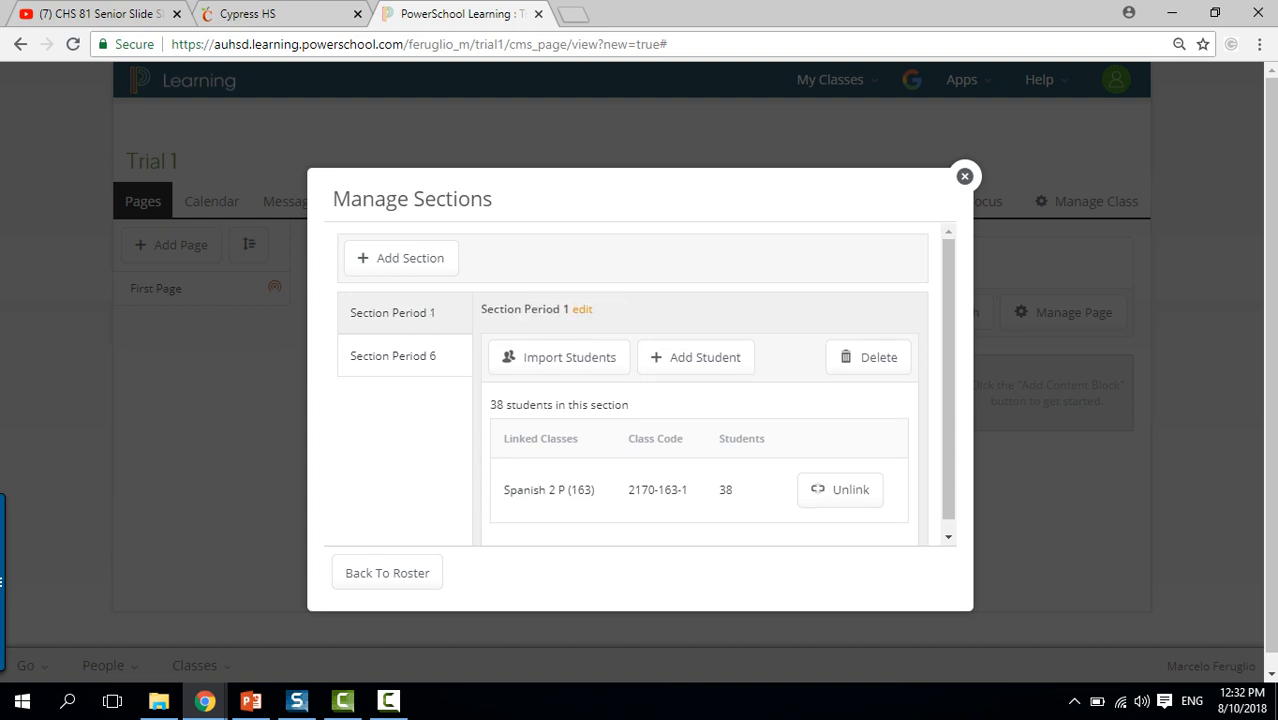
click(393, 356)
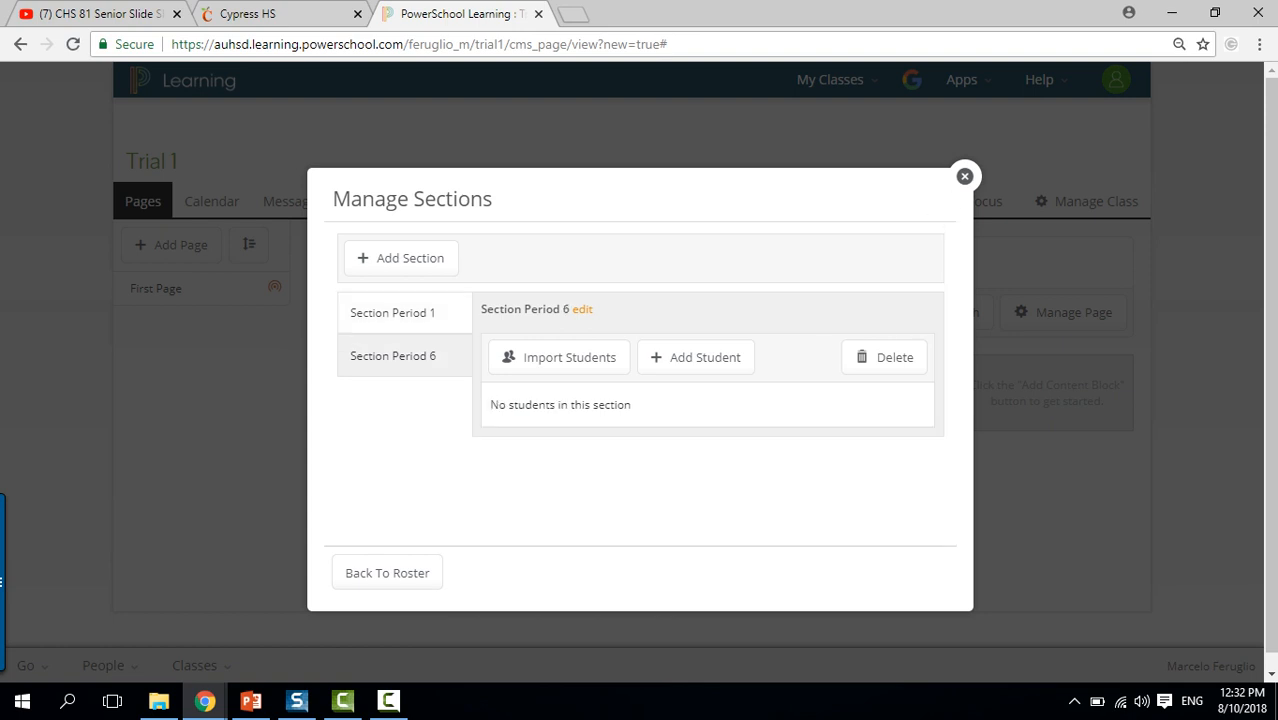
click(559, 358)
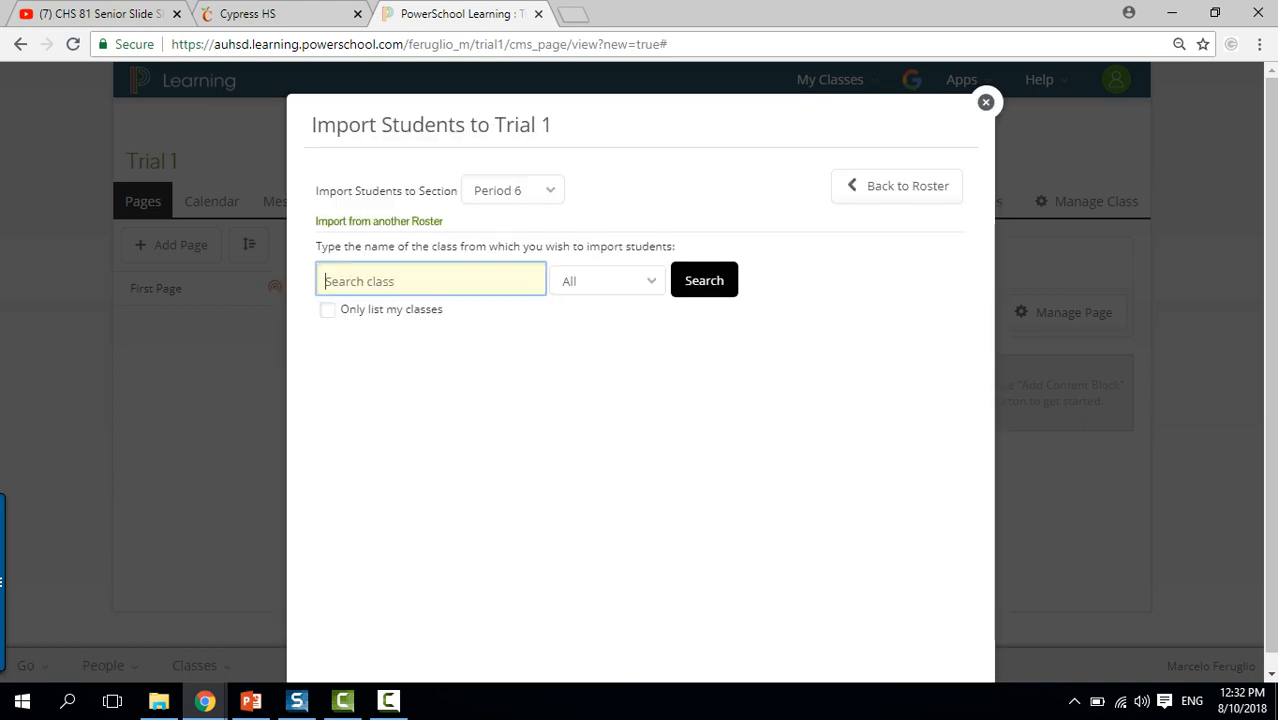
Link the Spanish 2 P (355) roster to Period 6 and import its 39 students.
click(327, 310)
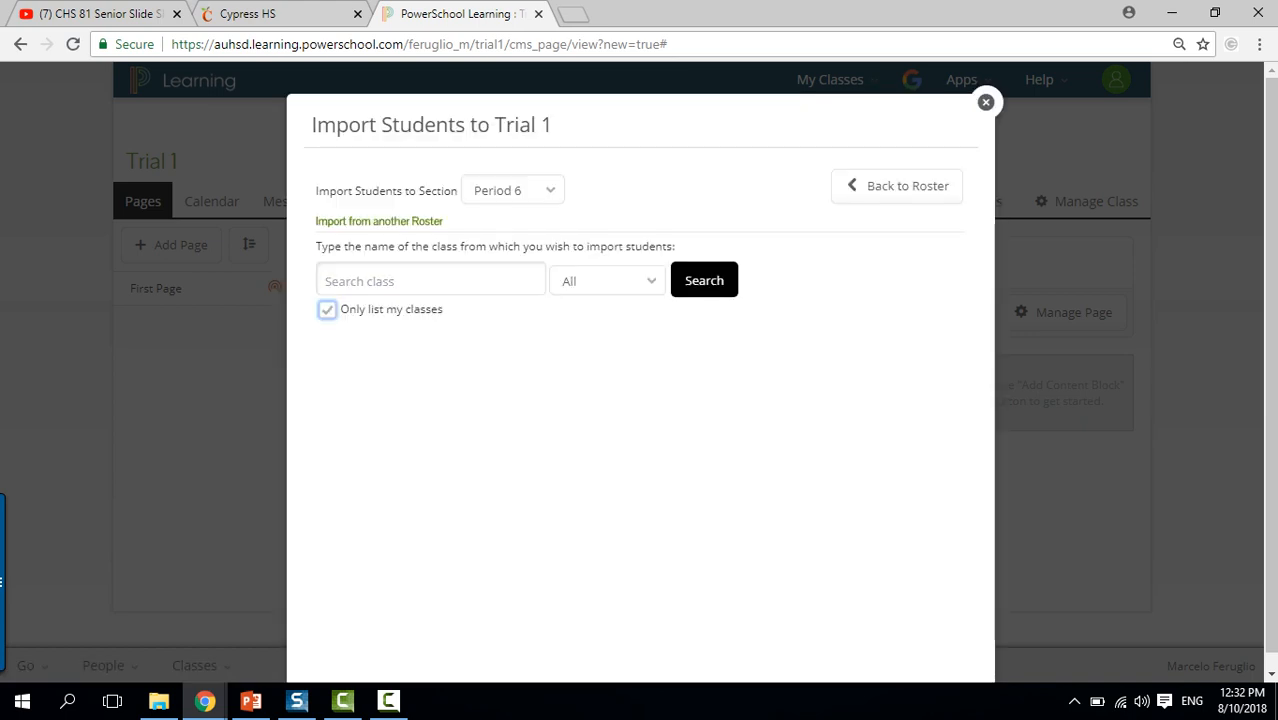
click(704, 280)
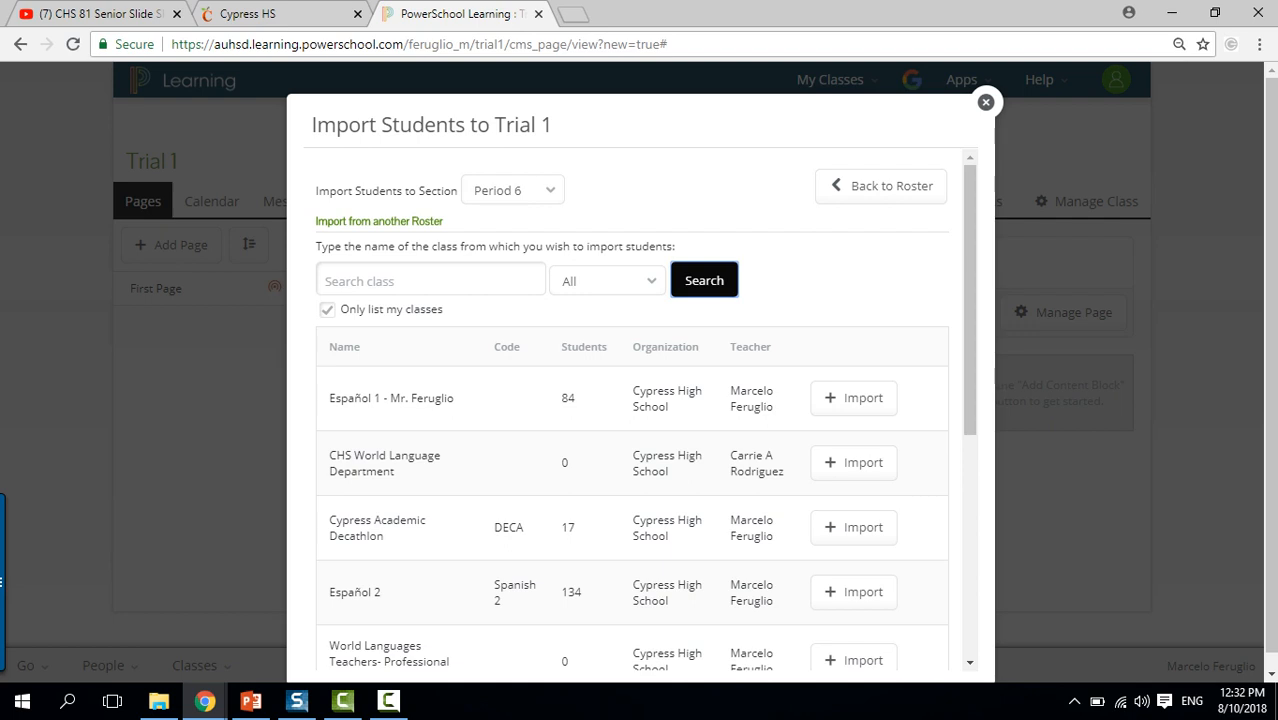
scroll(640, 410, down, 5)
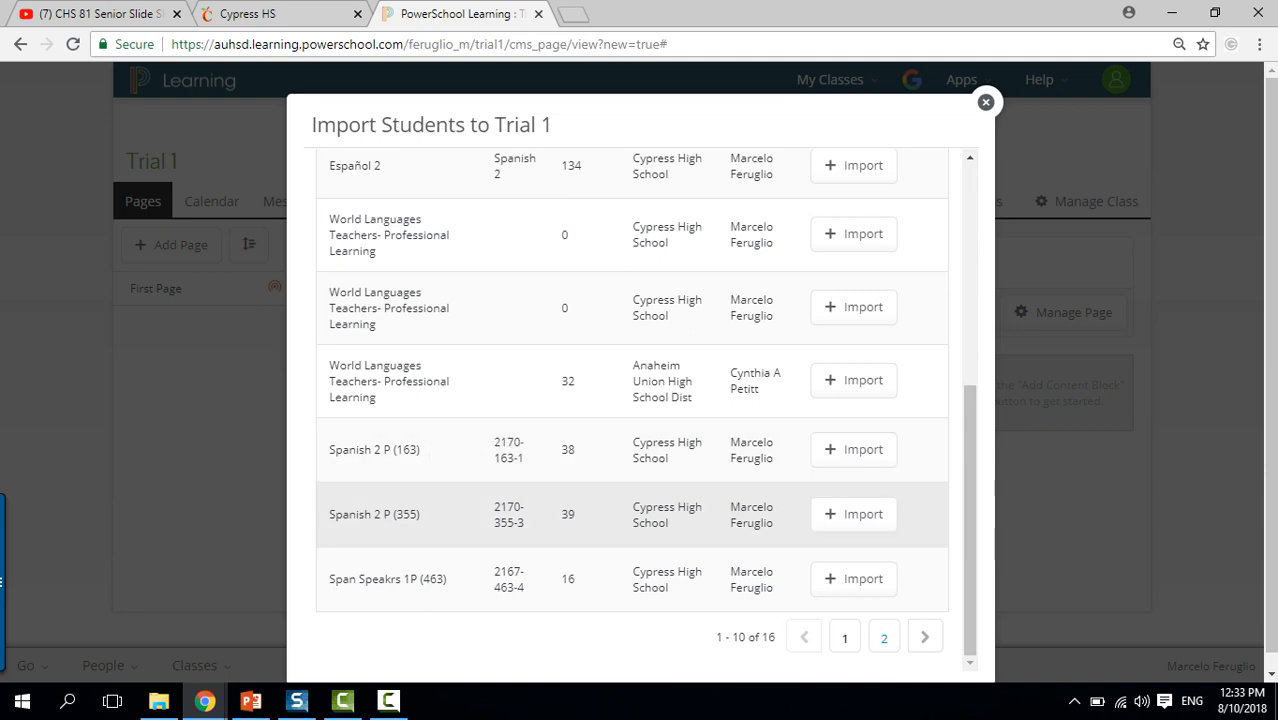
click(853, 514)
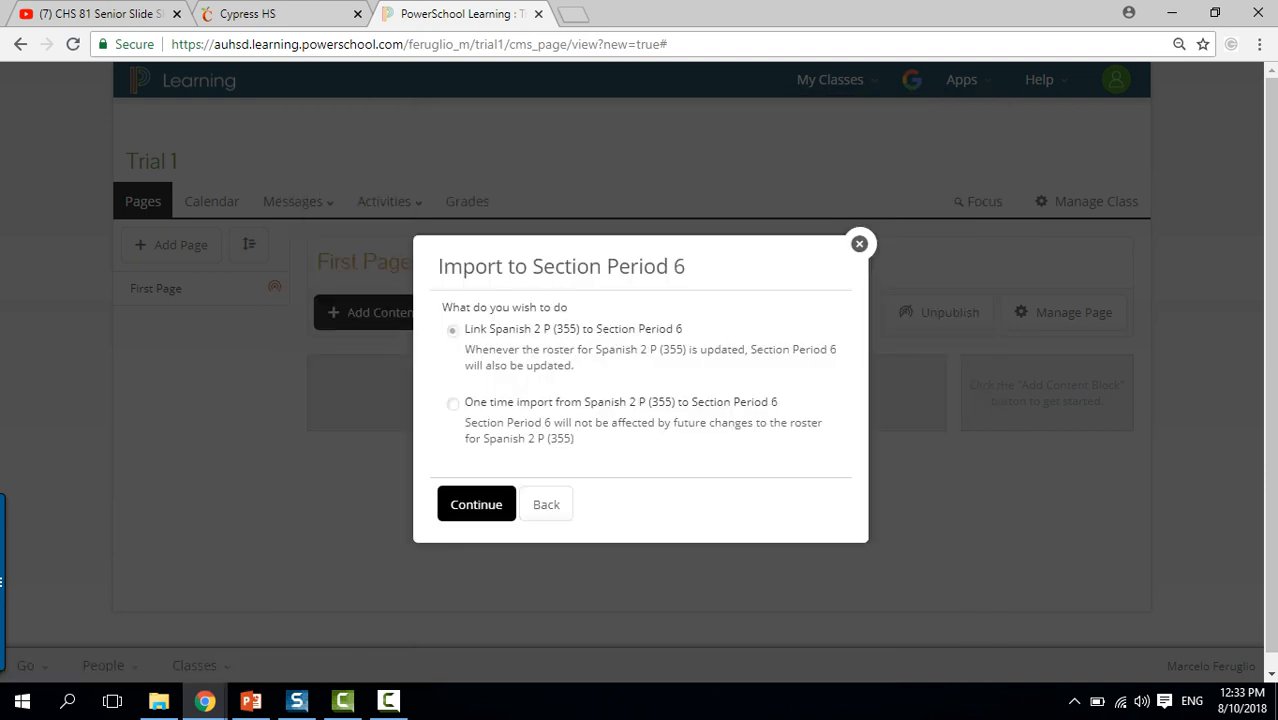
click(476, 507)
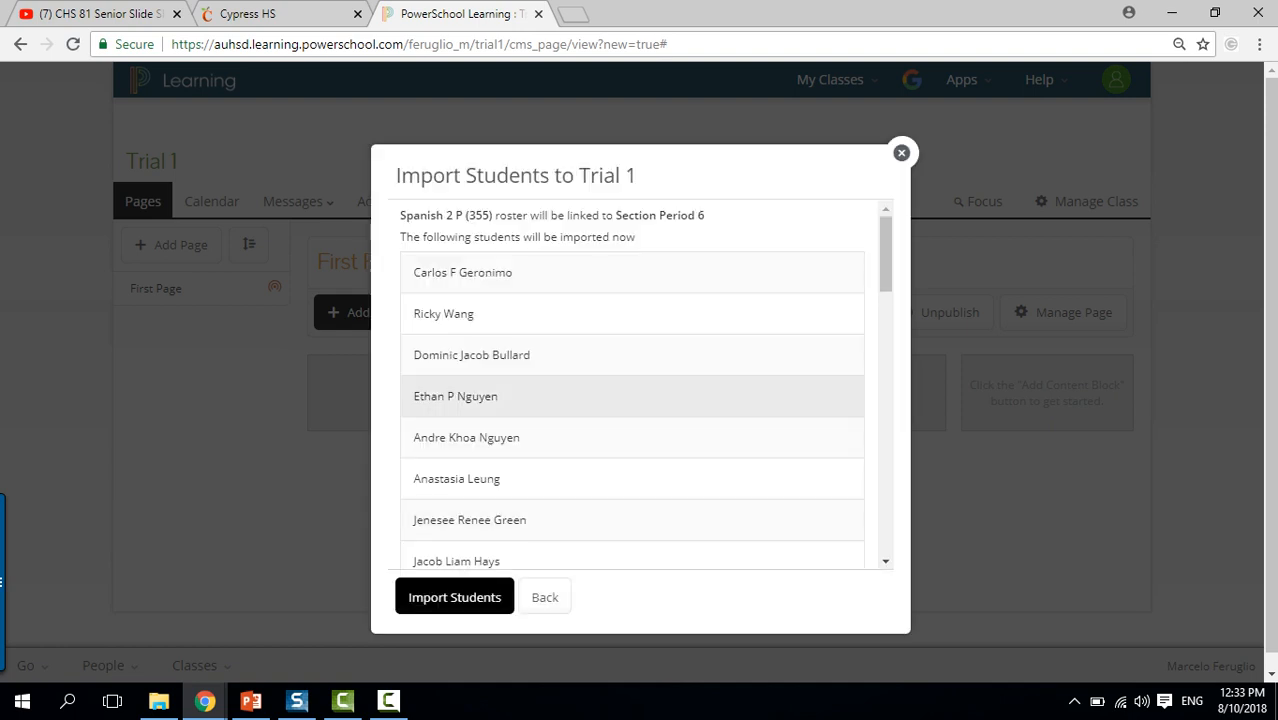
scroll(632, 385, down, 15)
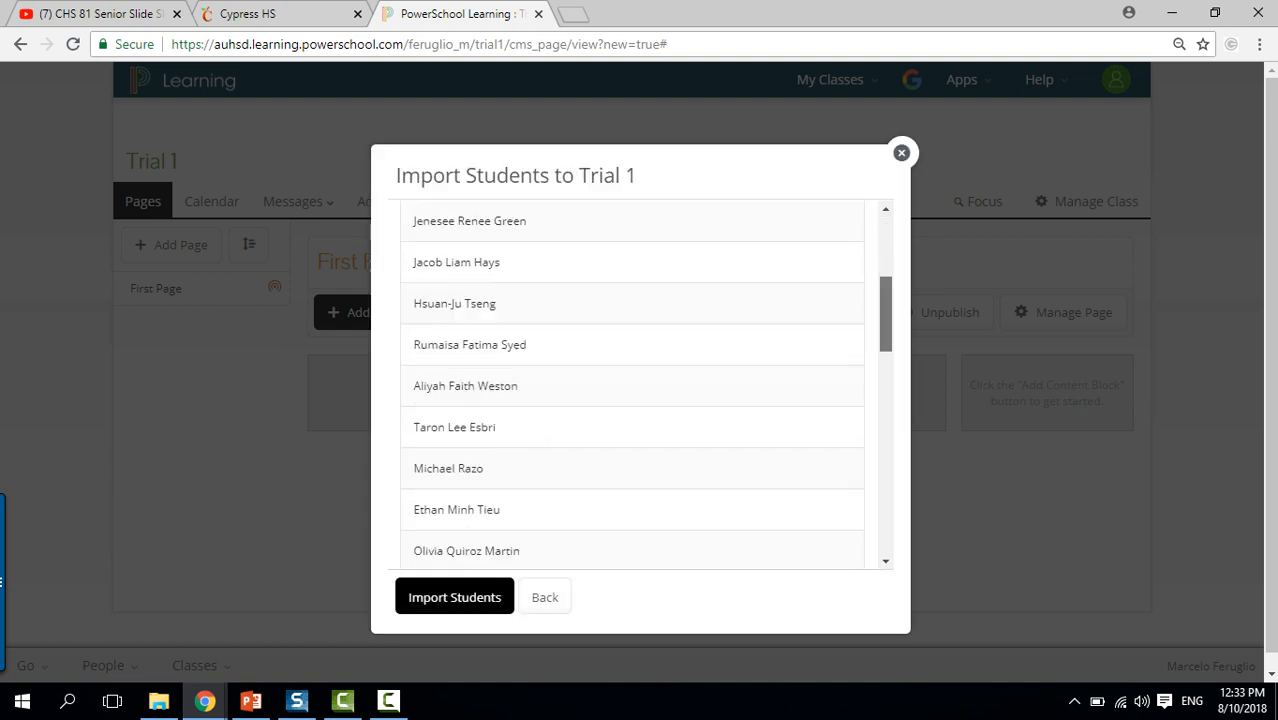
scroll(632, 385, up, 15)
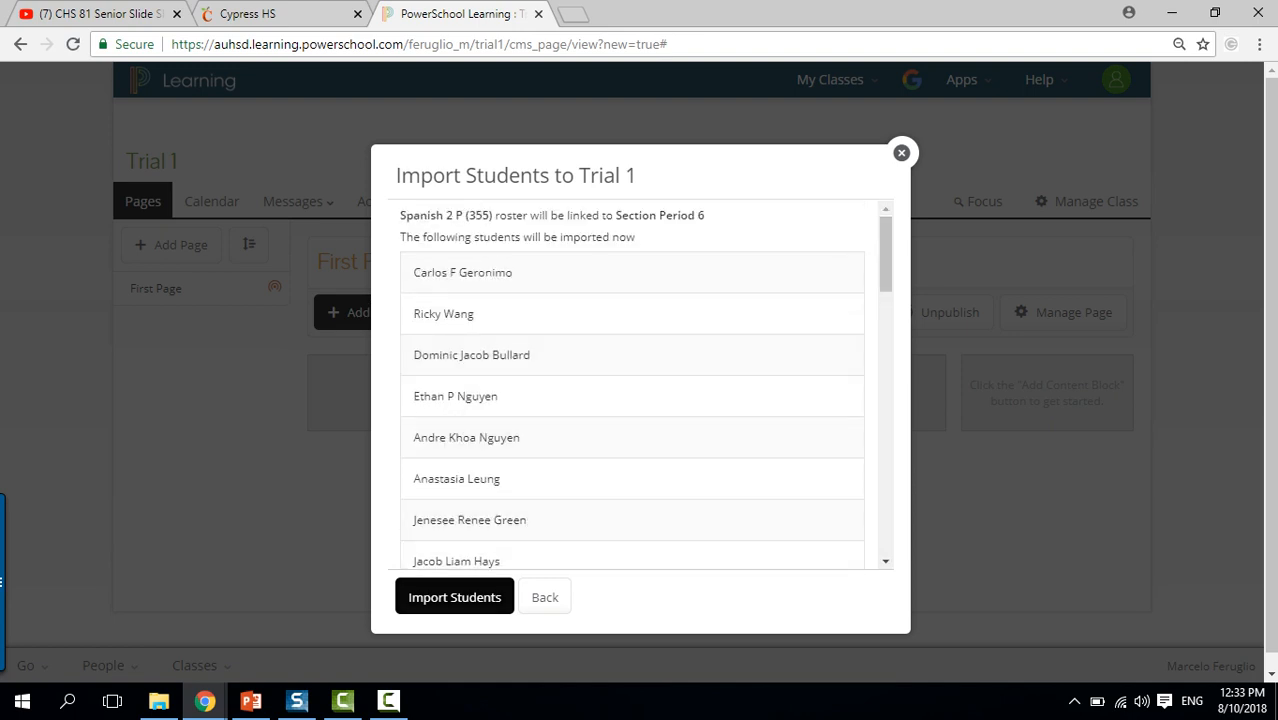
click(454, 597)
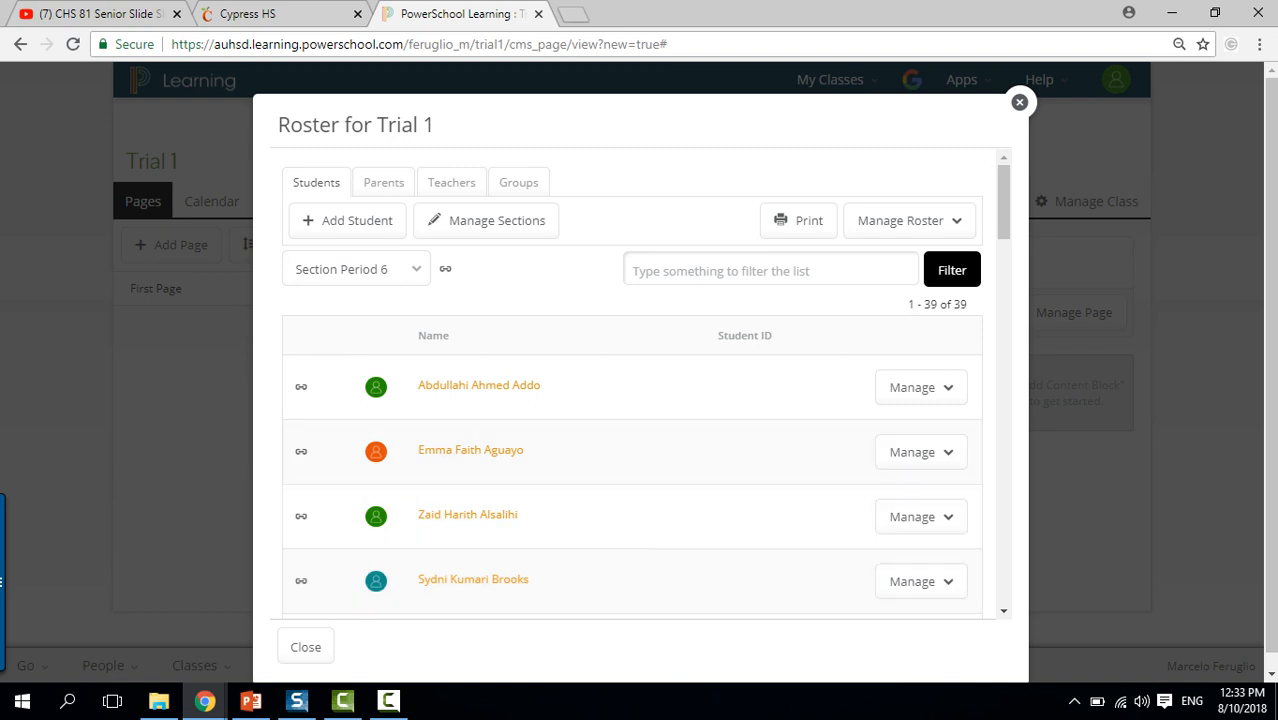
Rename section Period 6 to 'Period 3'.
scroll(1003, 200, down, 1)
mouse_move(1003, 218)
mouse_down()
mouse_move(1003, 567)
mouse_move(1003, 200)
mouse_up()
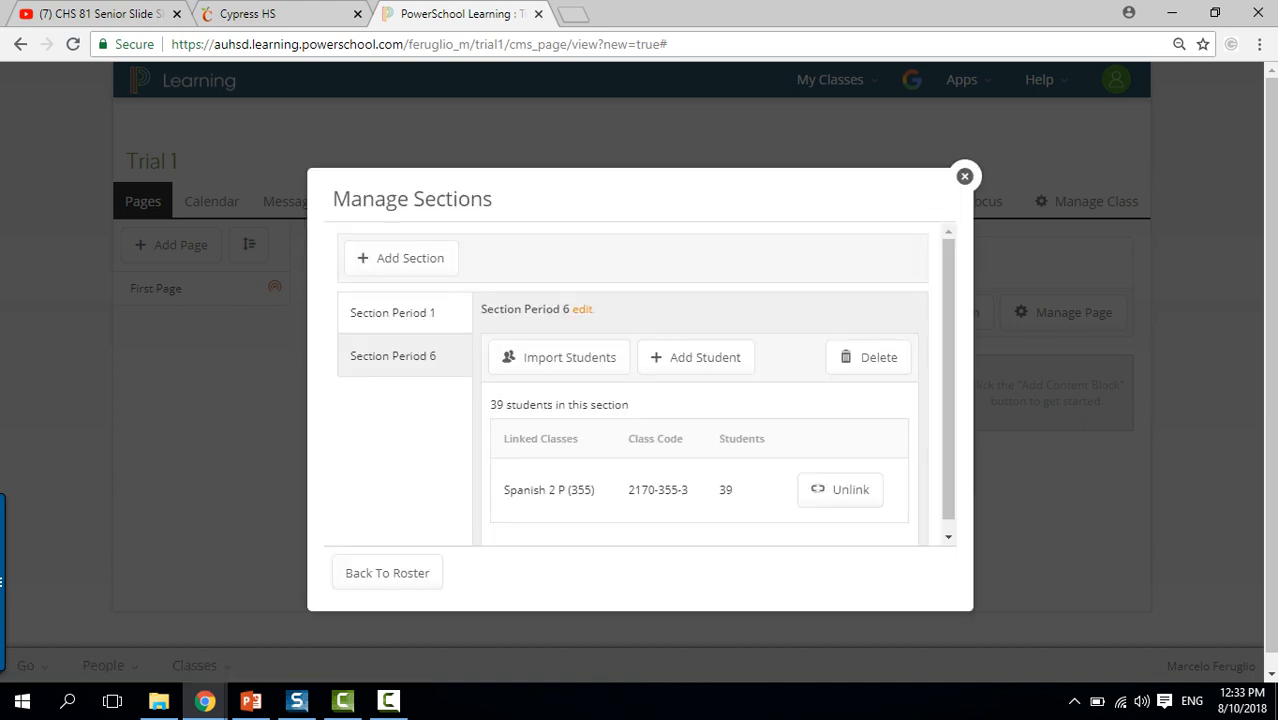
click(582, 309)
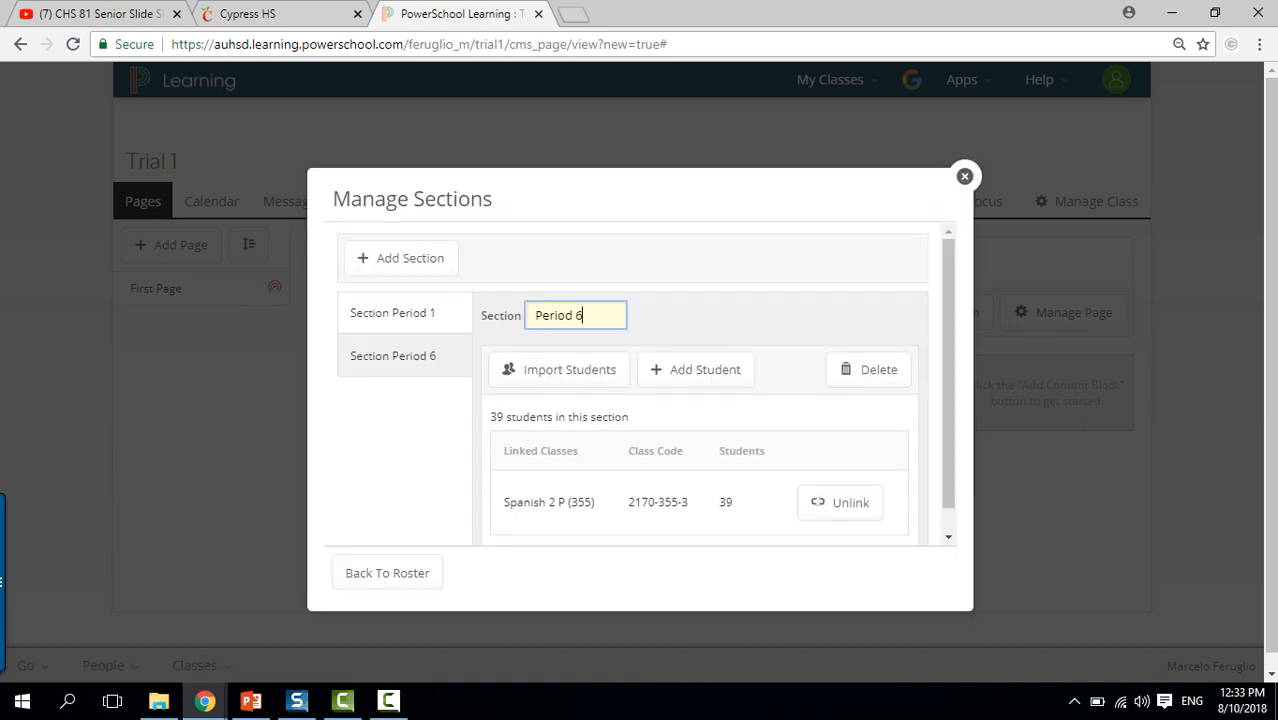
key(BackSpace)
text(3)
key(Return)
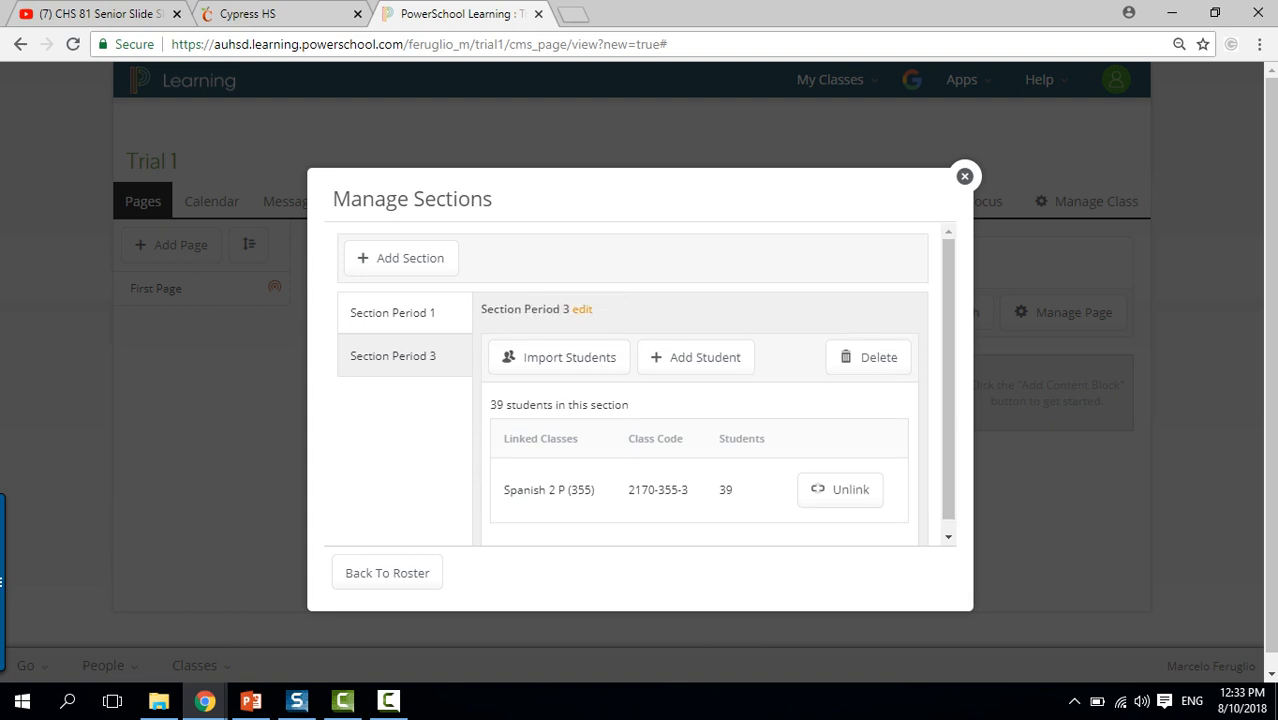
Leave section management and close the roster, returning to Trial 1's First Page.
scroll(646, 385, down, 1)
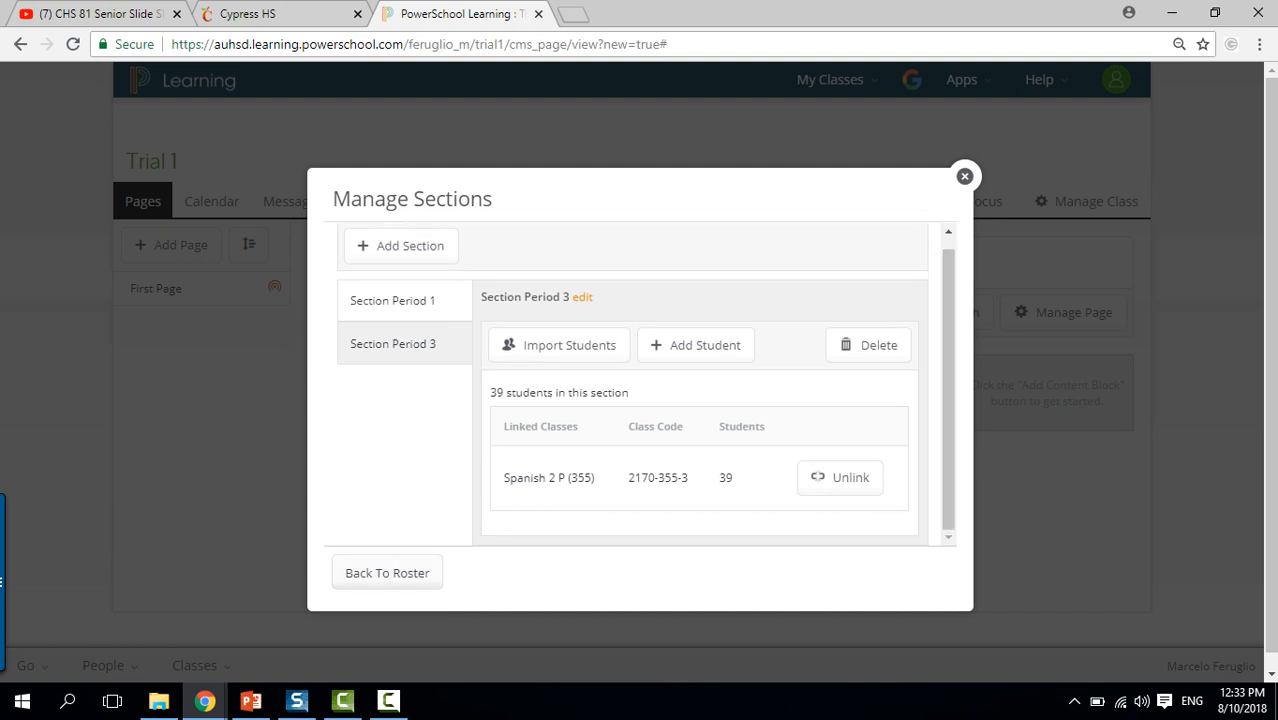
click(387, 573)
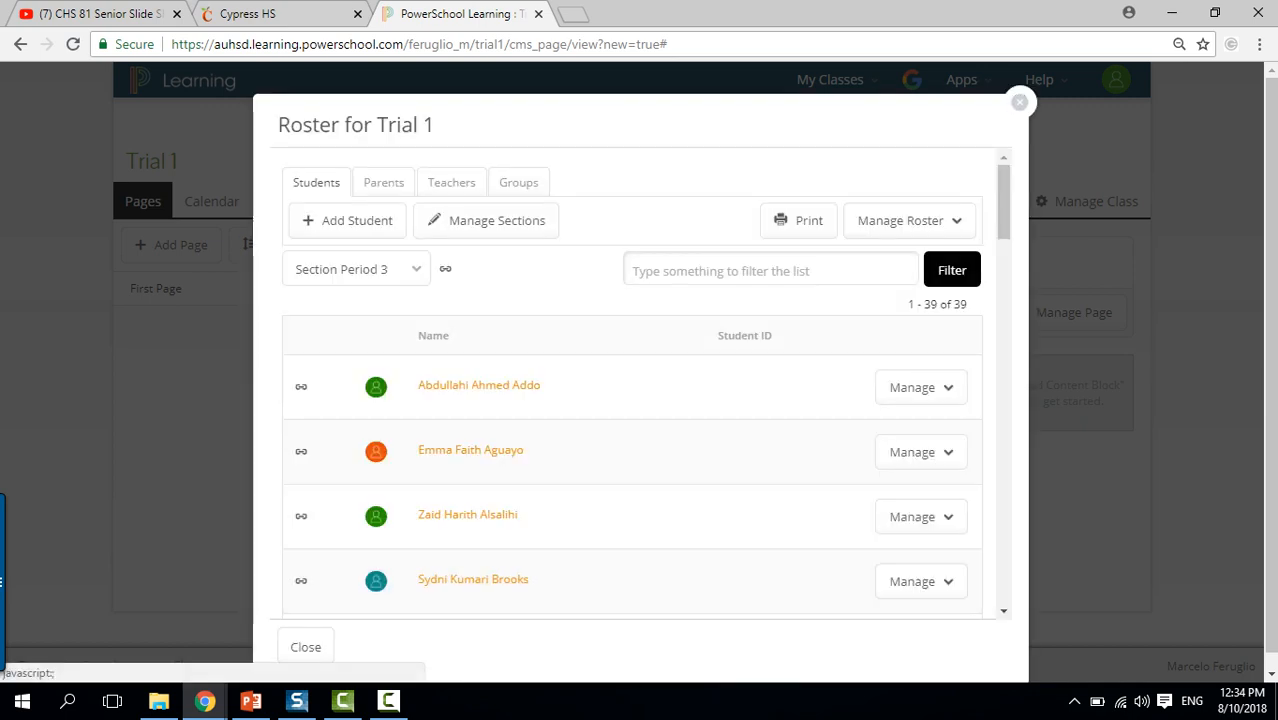
click(1019, 102)
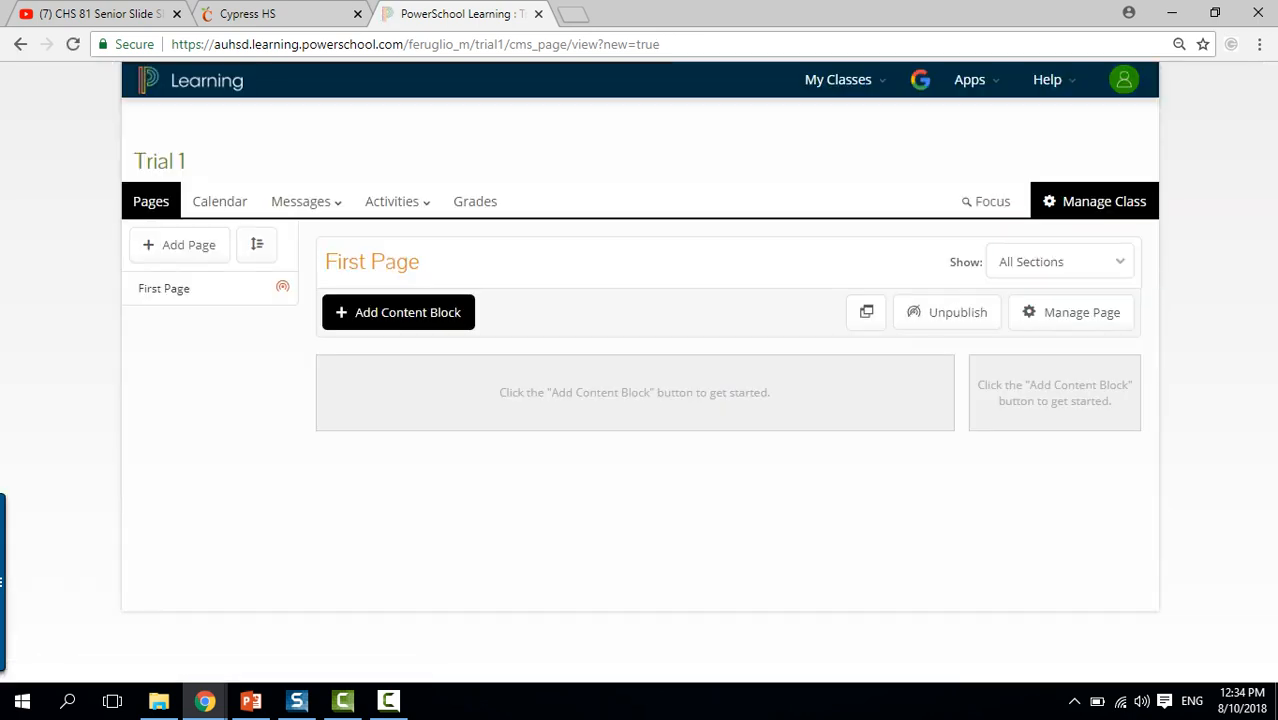
Open the Trial 1 class roster and scroll through the enrolled students.
click(1100, 201)
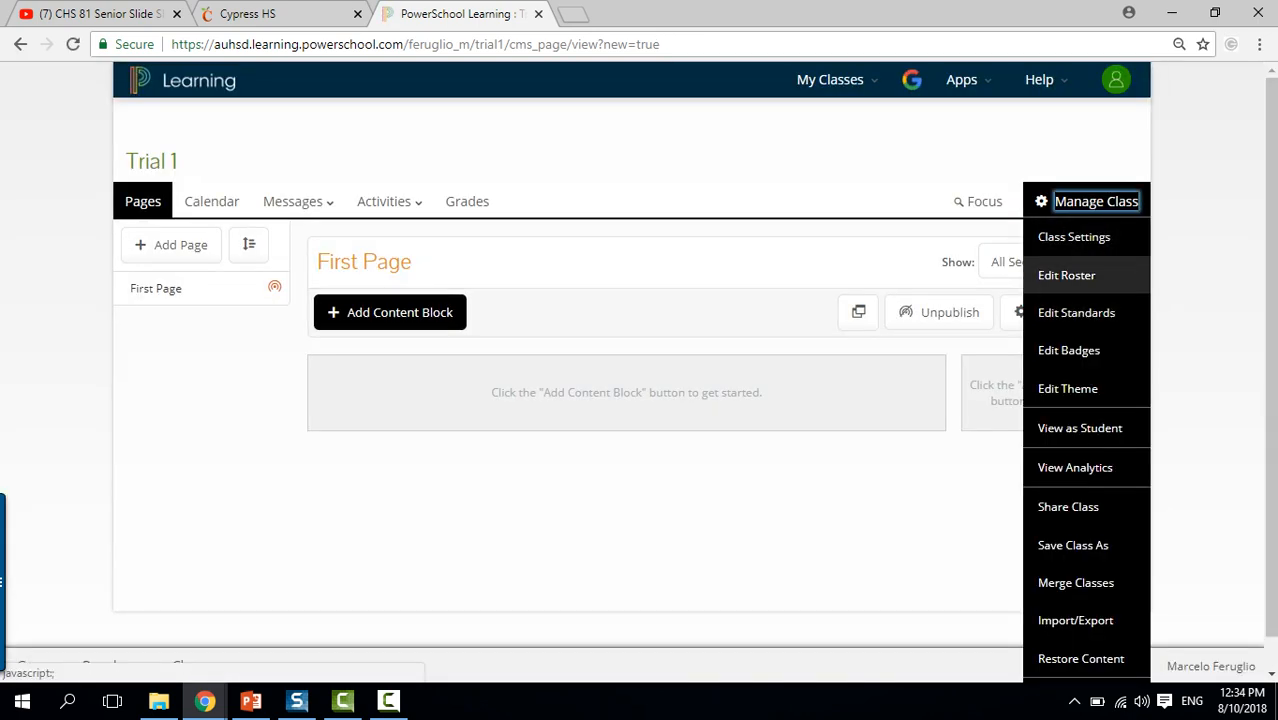
click(1066, 275)
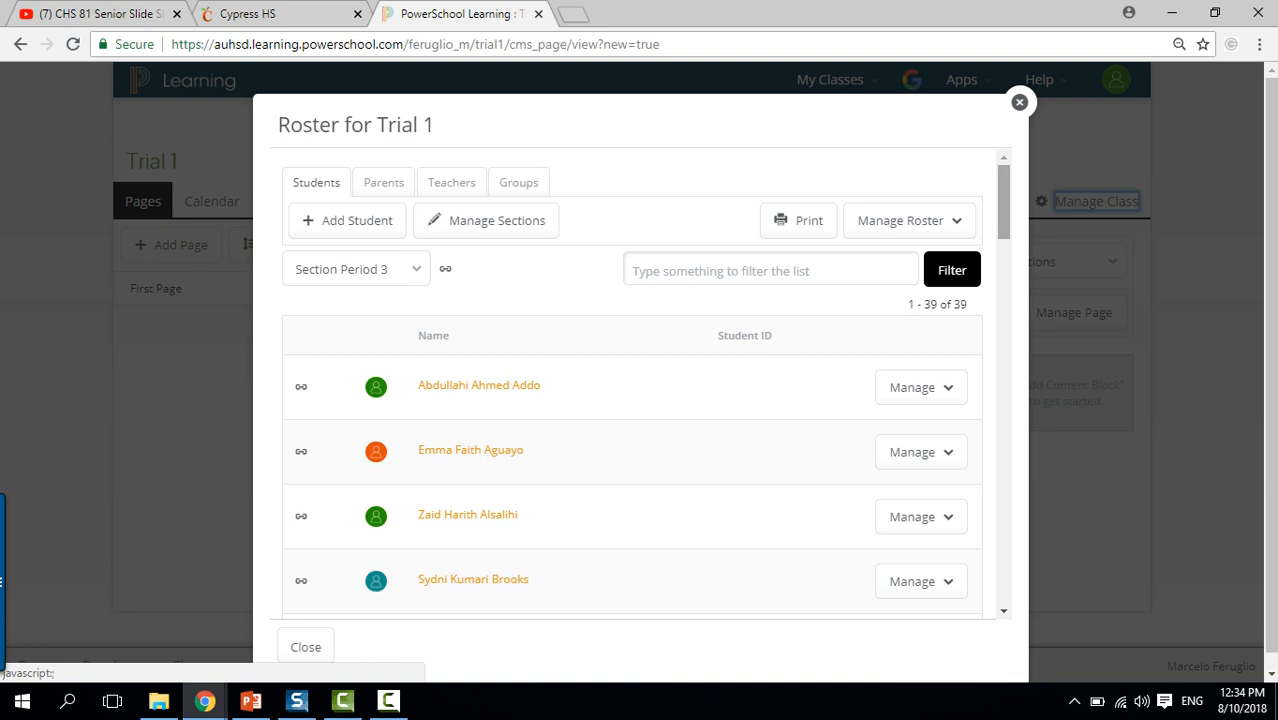
scroll(640, 385, down, 2)
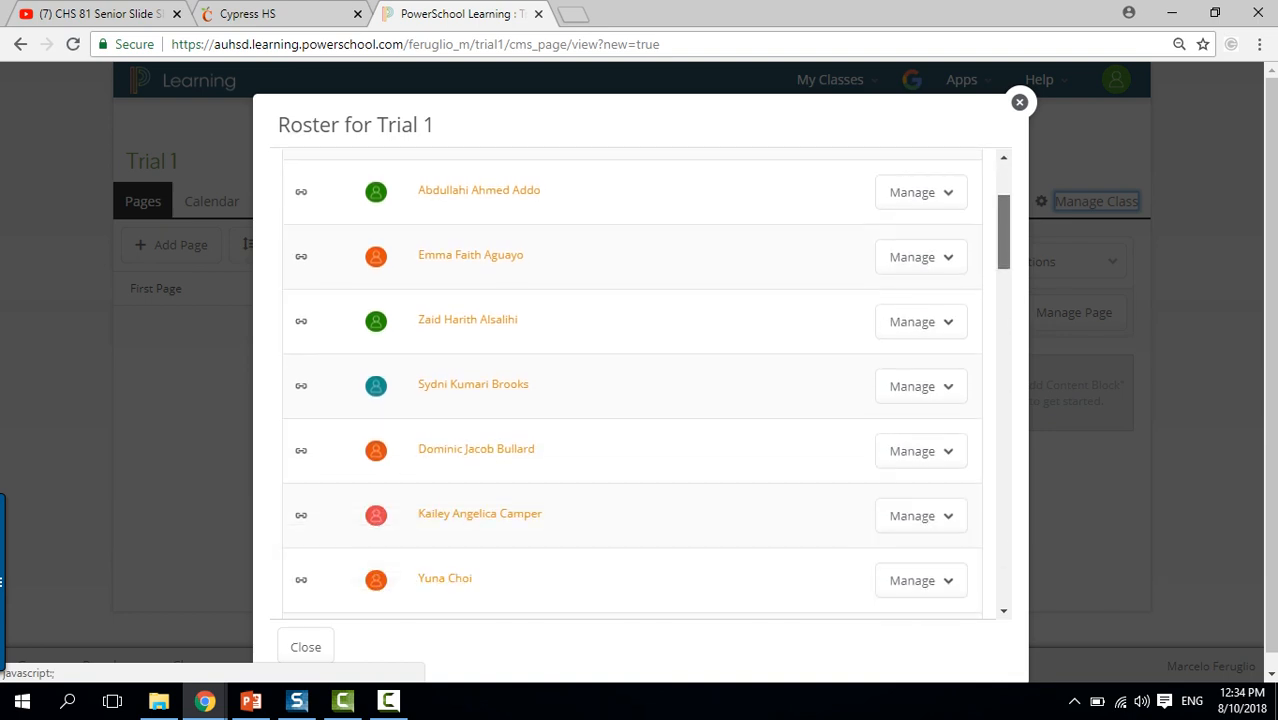
scroll(640, 385, down, 10)
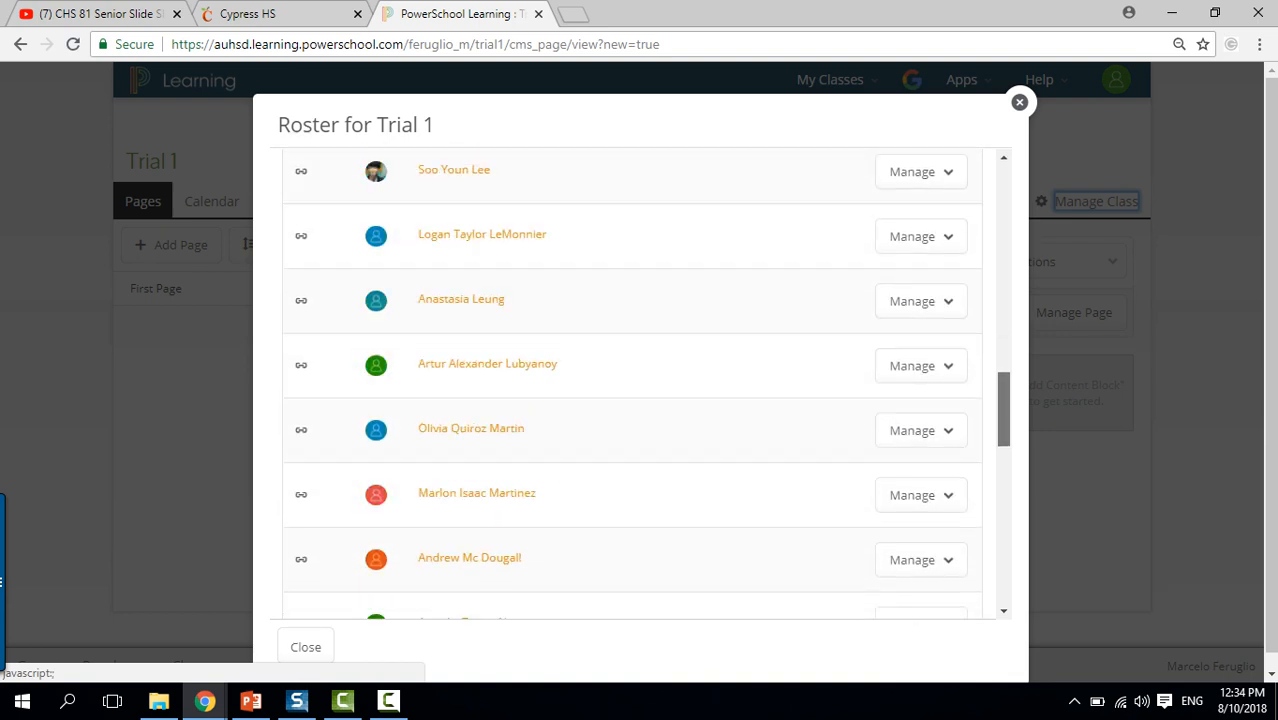
scroll(640, 385, down, 10)
scroll(640, 385, up, 3)
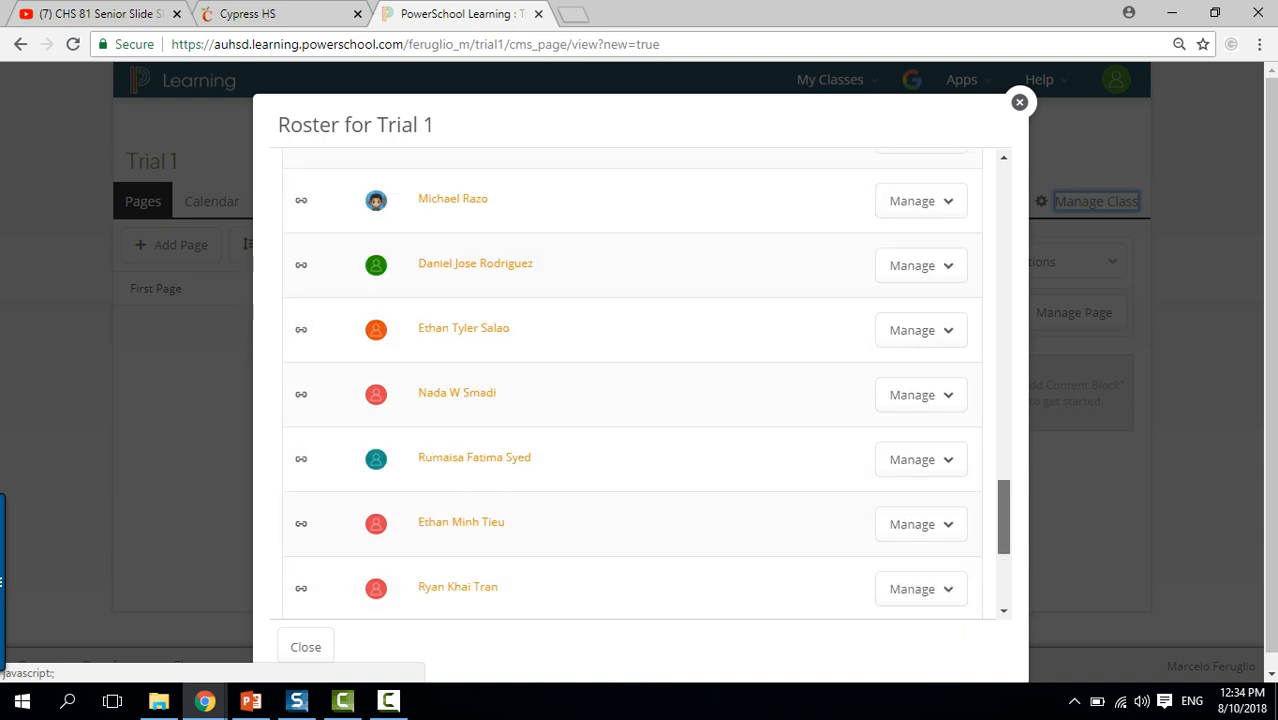
scroll(640, 385, up, 15)
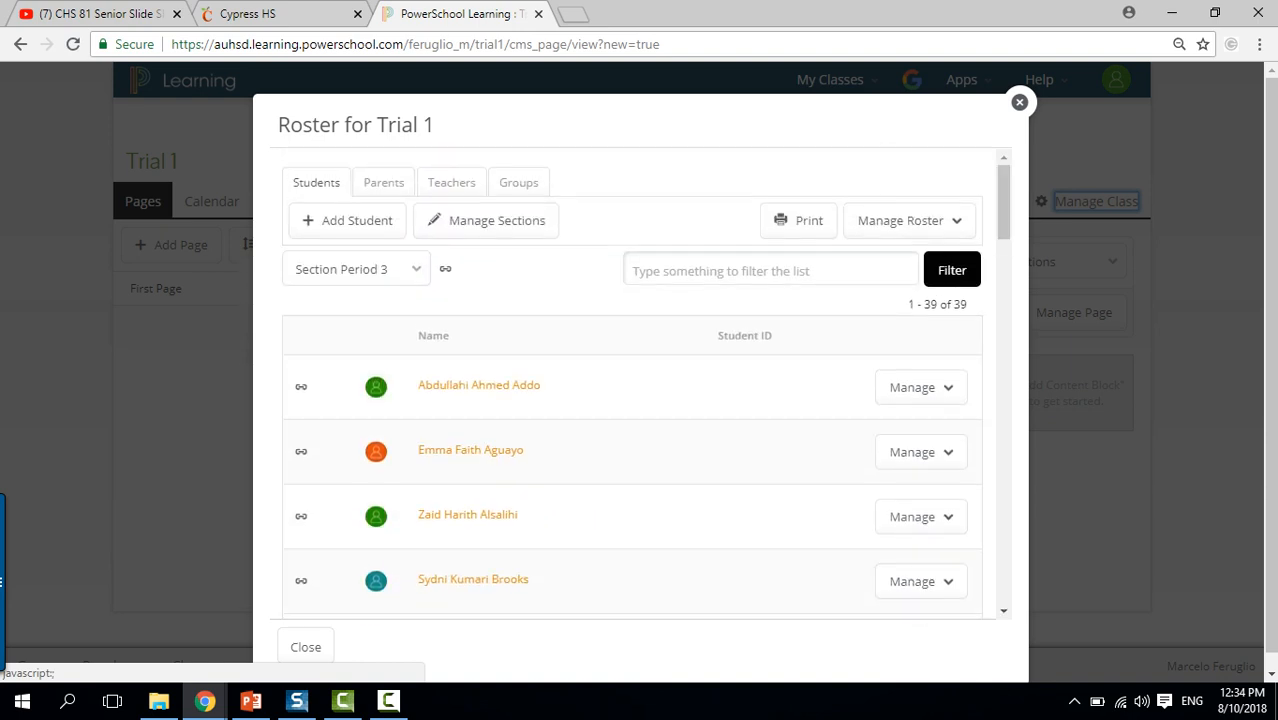
View the Period 1 section roster, close it, and minimize Chrome to reveal the Google Slides deck.
click(356, 269)
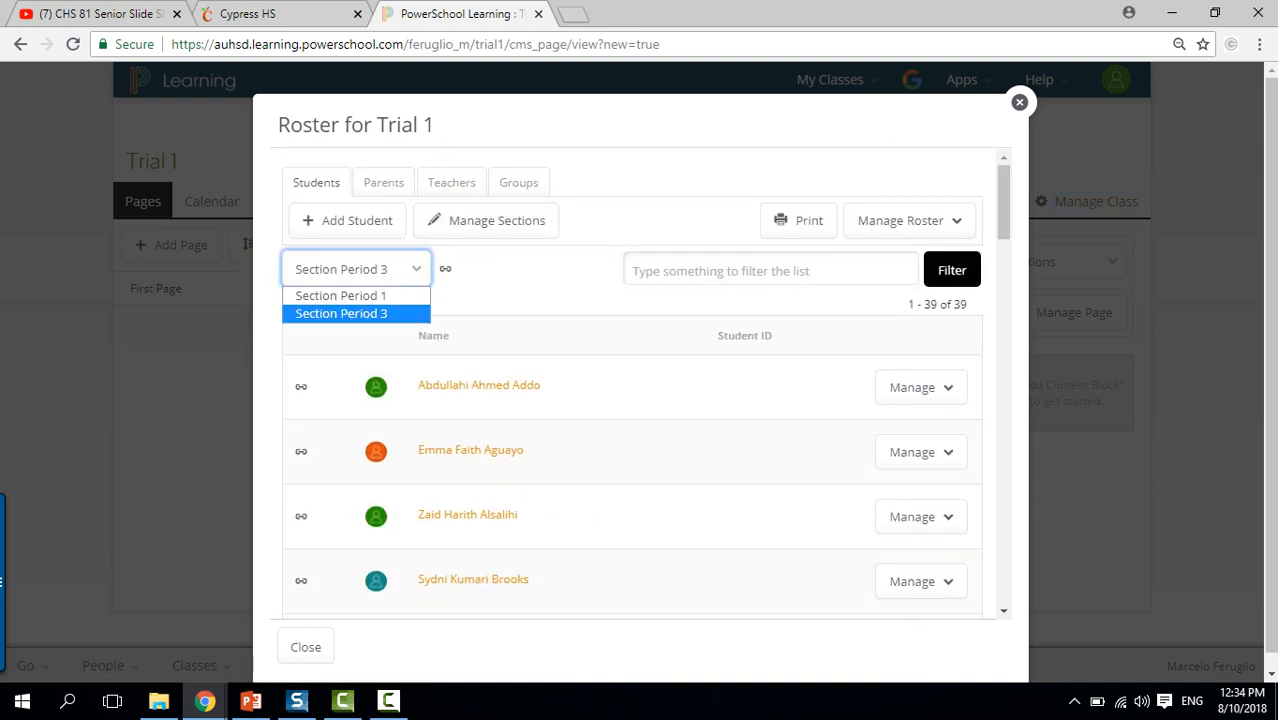
click(330, 294)
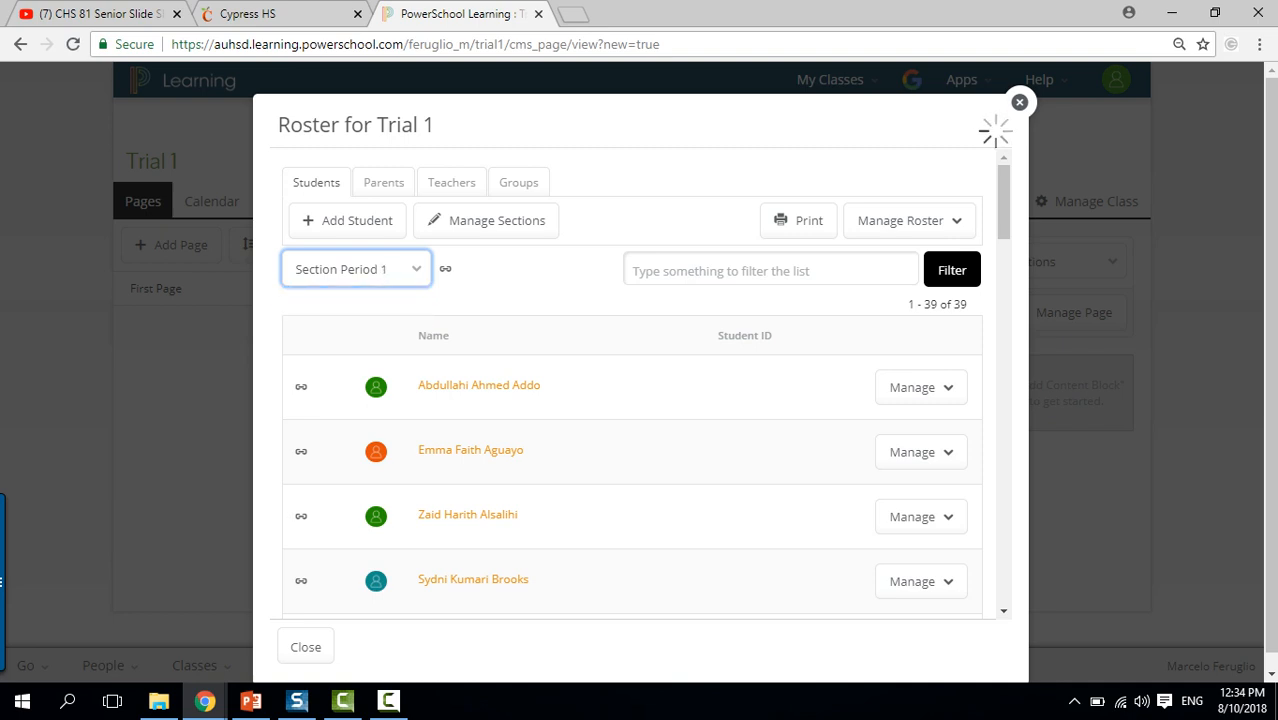
click(1019, 102)
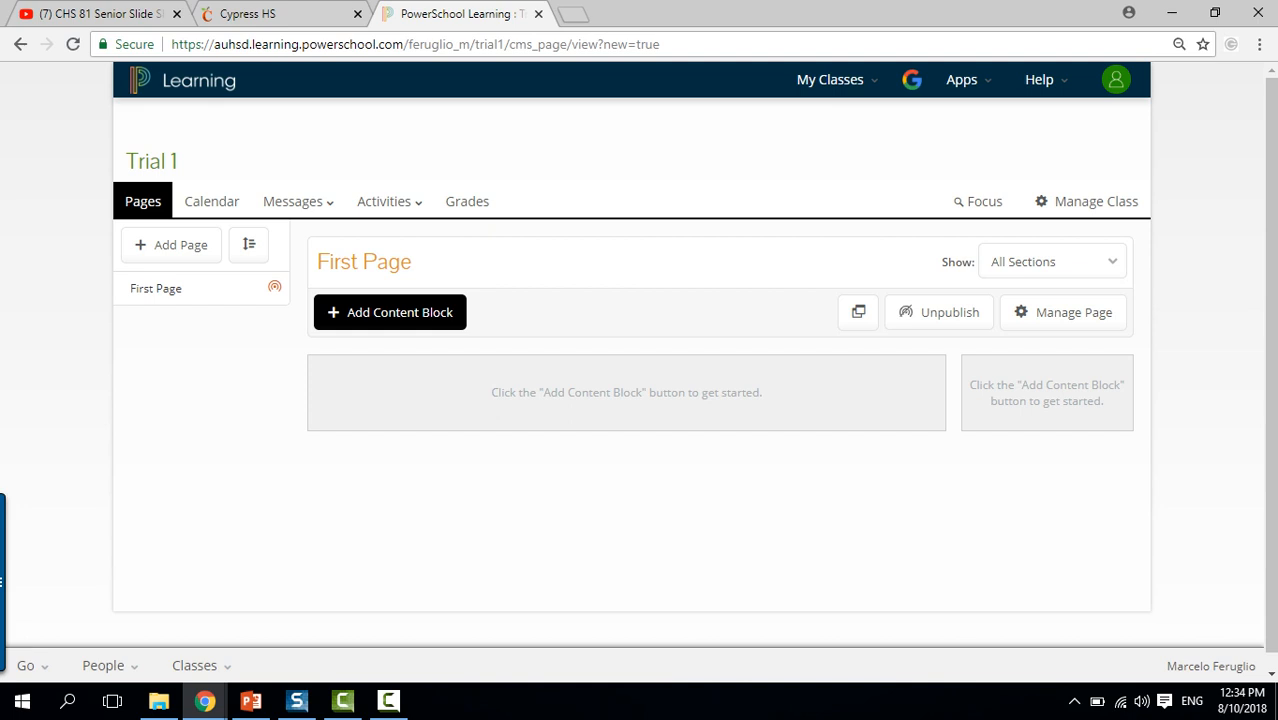
click(1171, 13)
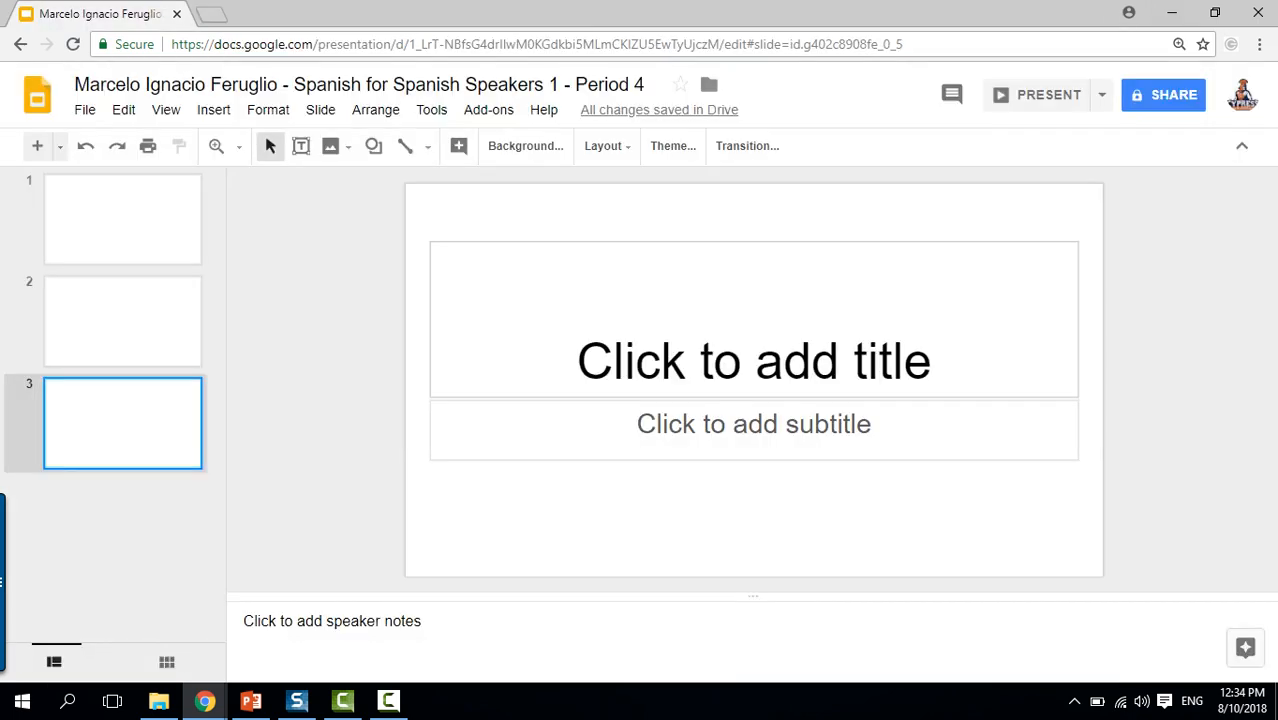
click(388, 700)
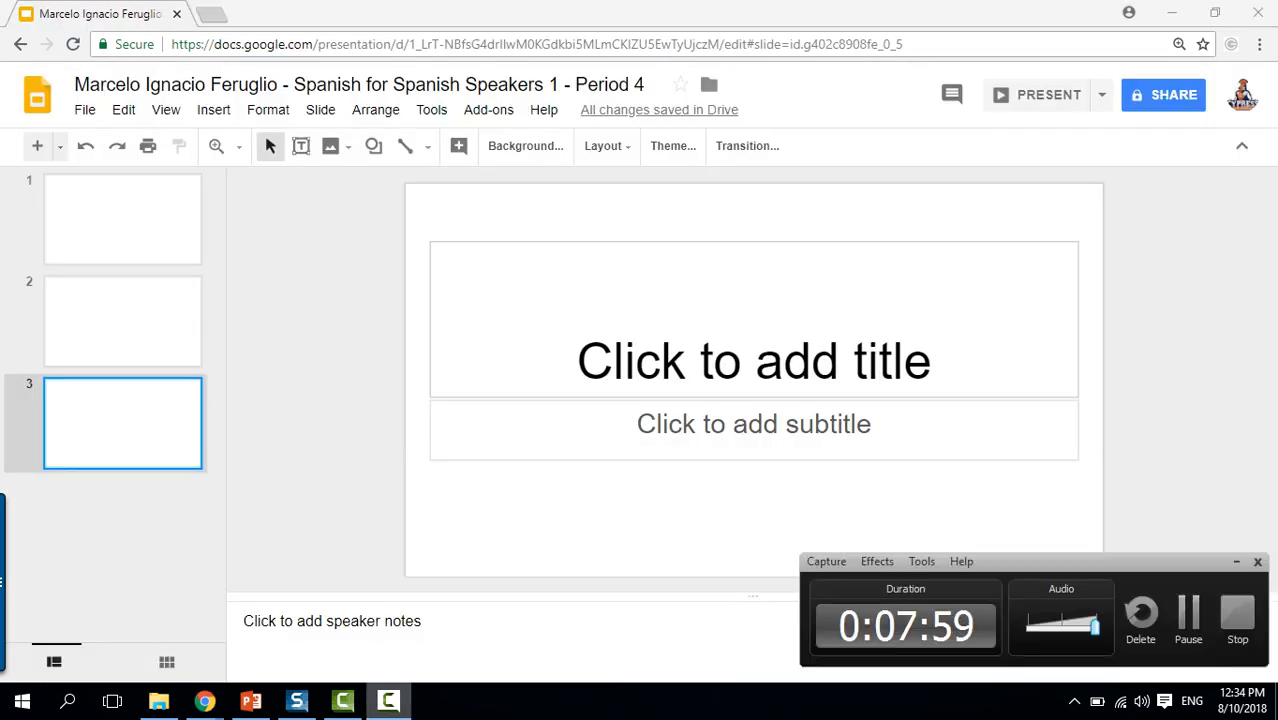